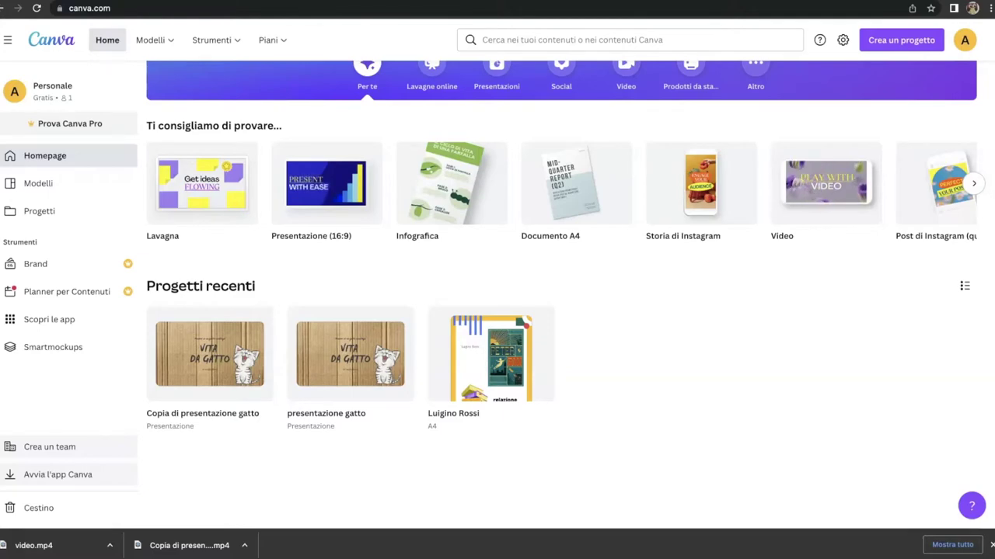
# - Open the recent project "presentazione gatto" and add a new blank page 4 at the end
pyautogui.click(332, 344)
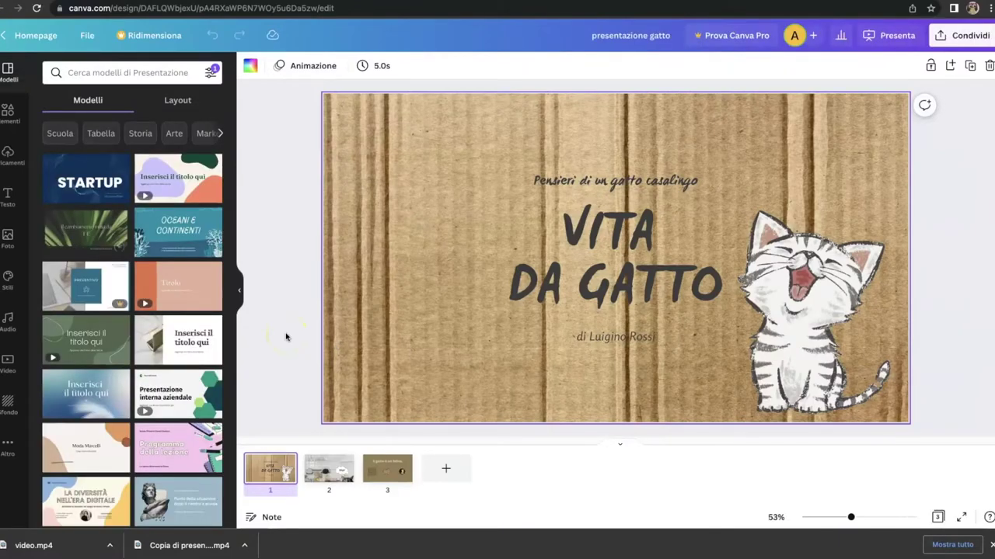
pyautogui.click(103, 281)
pyautogui.click(6, 262)
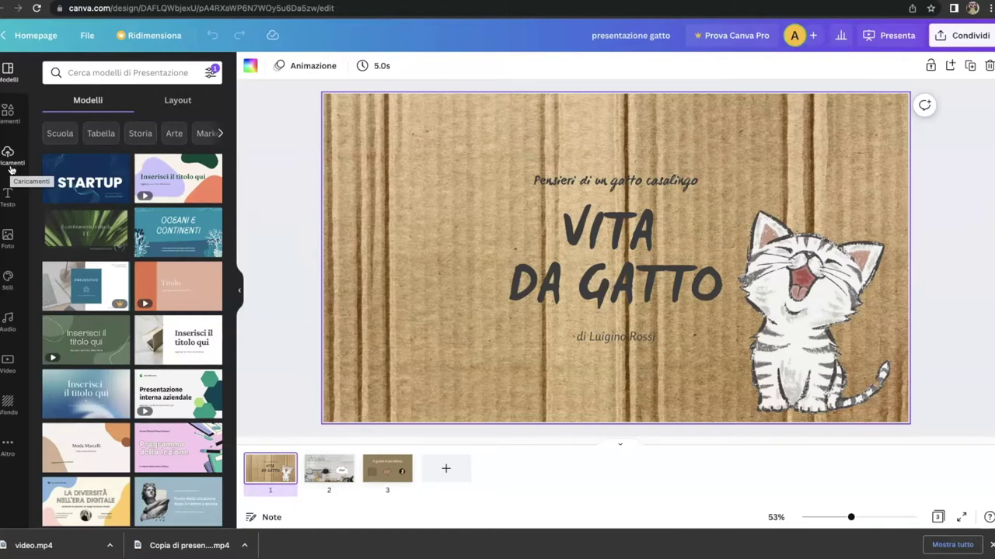
pyautogui.click(446, 471)
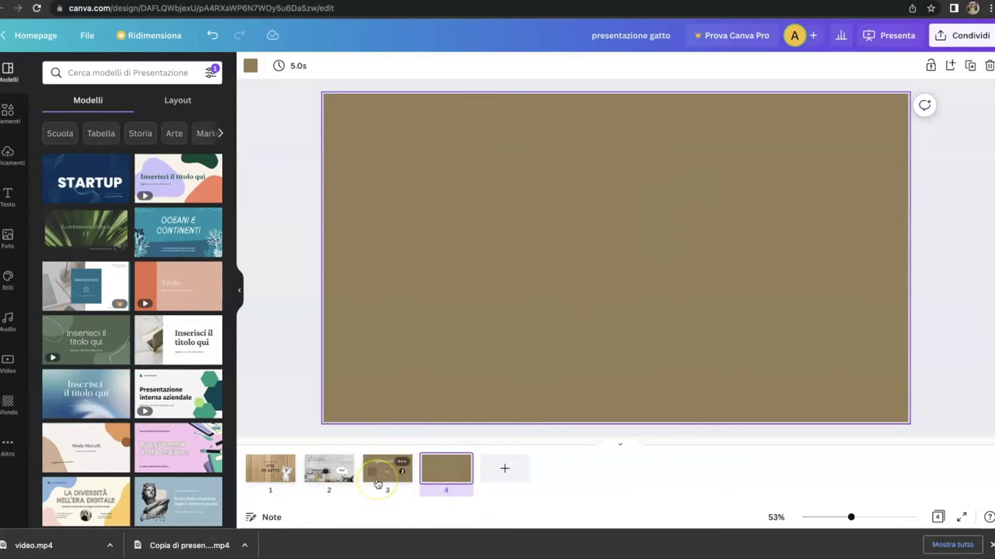
pyautogui.click(453, 476)
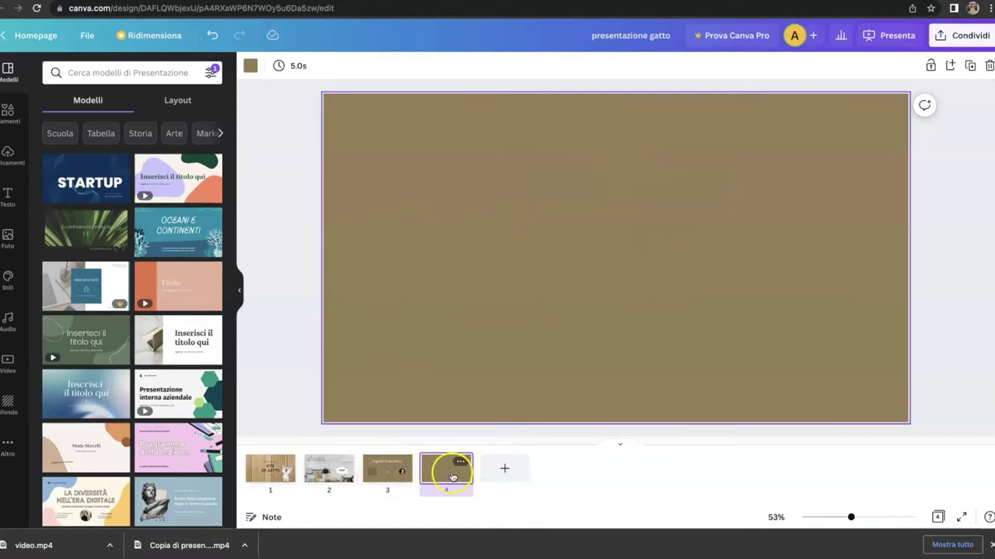
# - Set the background of page 4 to the off-white shade taken from the kitten illustration's photo colours
pyautogui.click(437, 222)
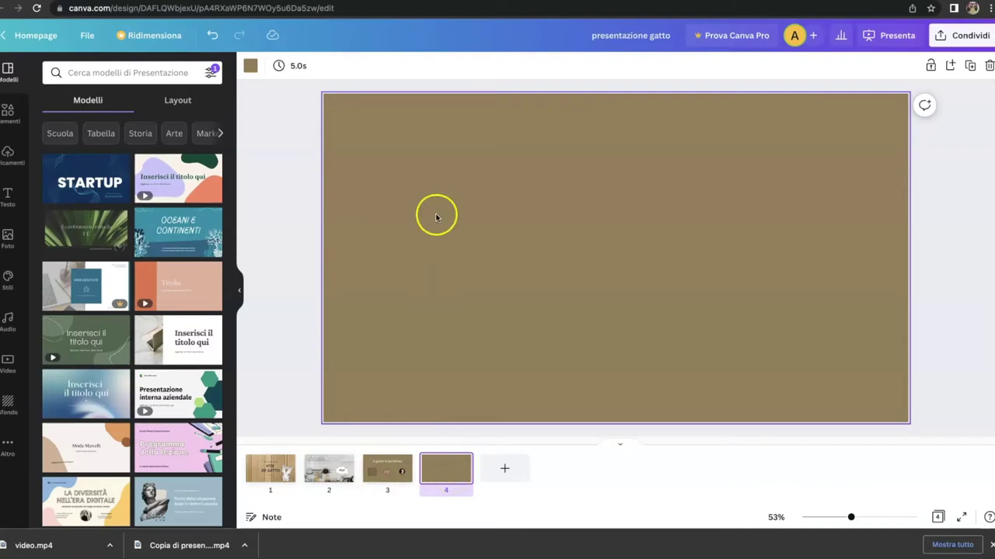
pyautogui.click(247, 67)
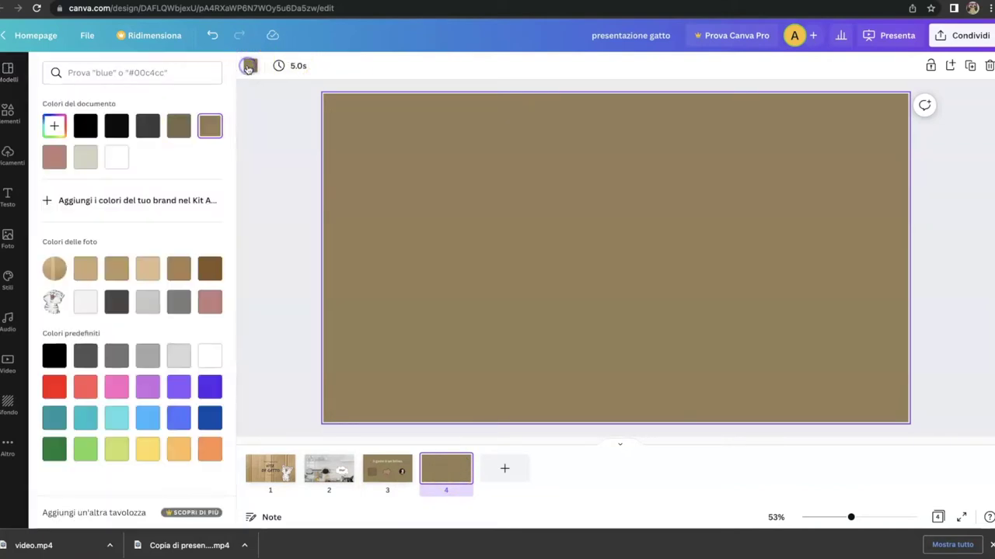
pyautogui.click(116, 158)
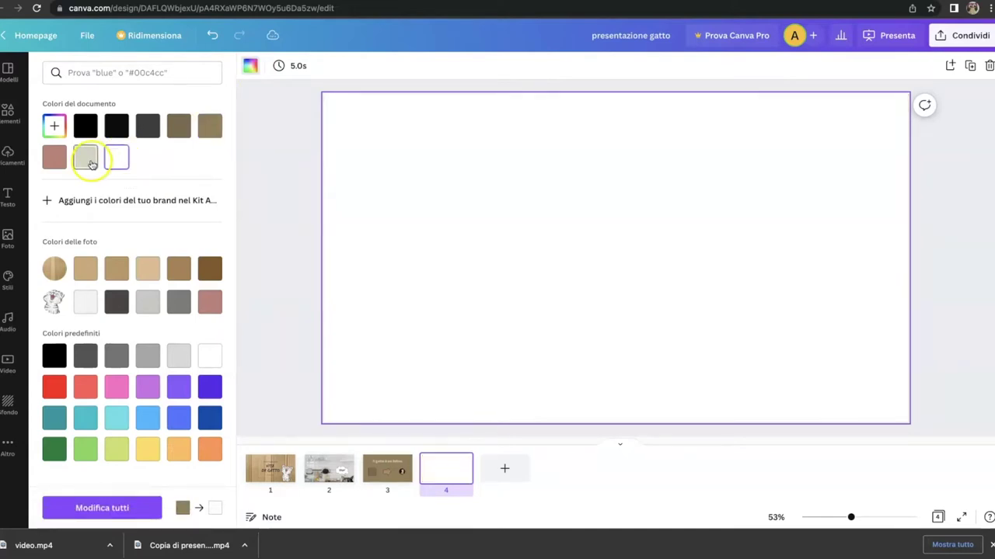
pyautogui.click(85, 309)
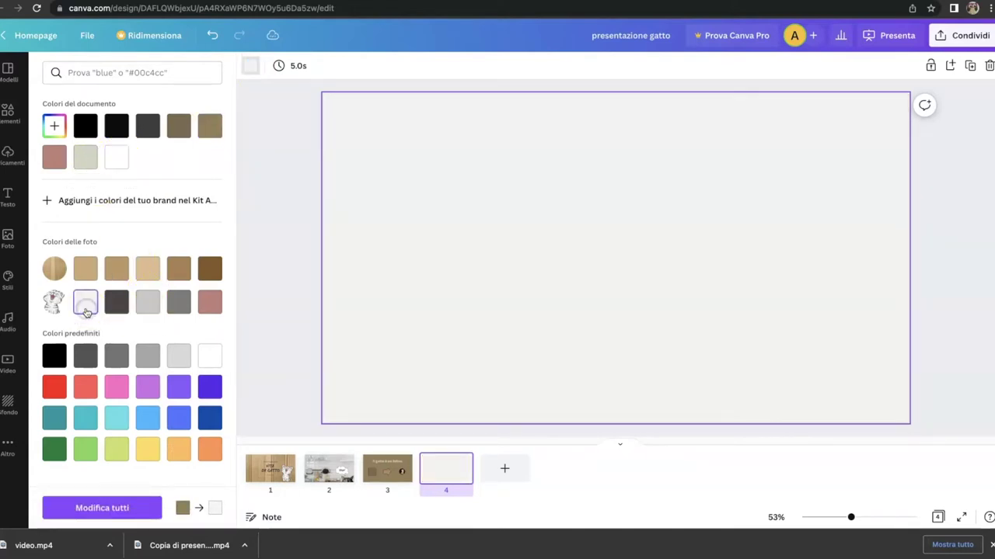
pyautogui.click(86, 310)
# - Search the photos for "gatto" and add the ginger cat peeking from behind cardboard to page 4
pyautogui.click(8, 234)
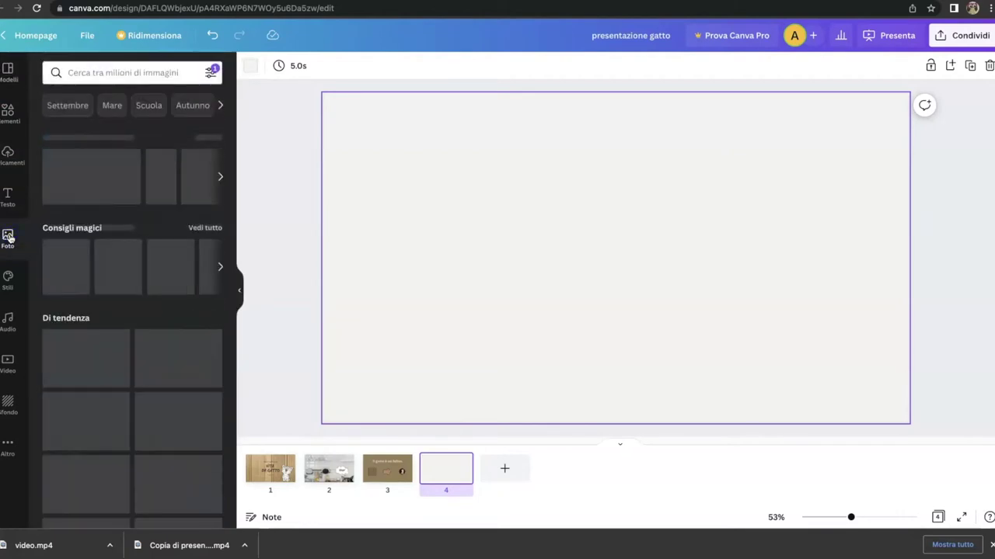
pyautogui.click(130, 73)
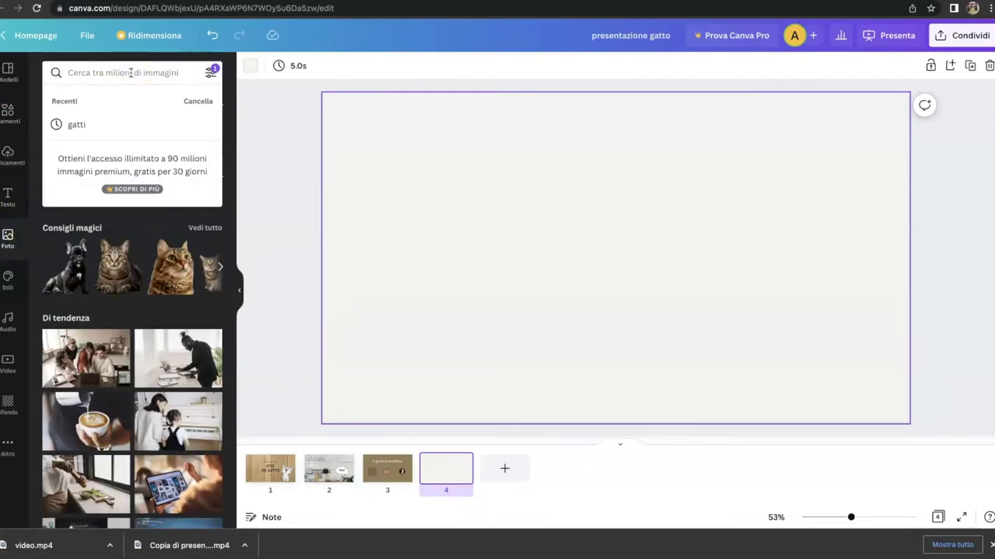
pyautogui.write('gatto')
pyautogui.press('Return')
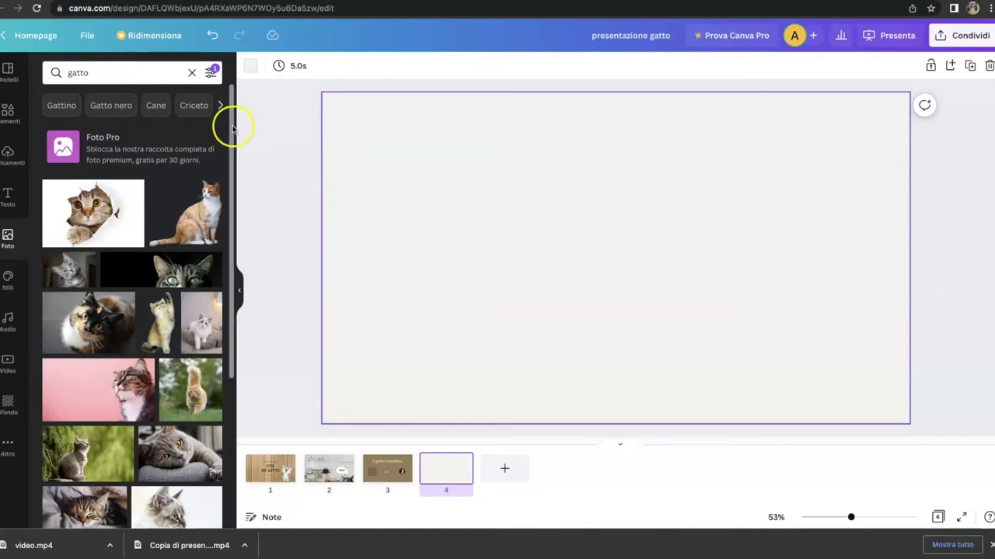
pyautogui.moveTo(233, 127); pyautogui.dragTo(231, 385)
pyautogui.click(87, 278)
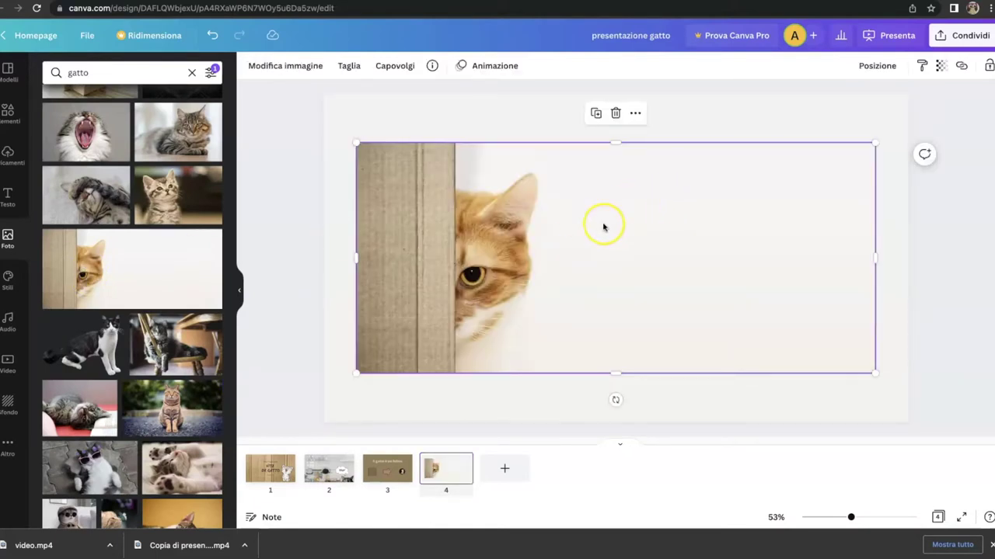
# - Compare the cover page's cardboard background with the cat photo on page 4
pyautogui.click(568, 222)
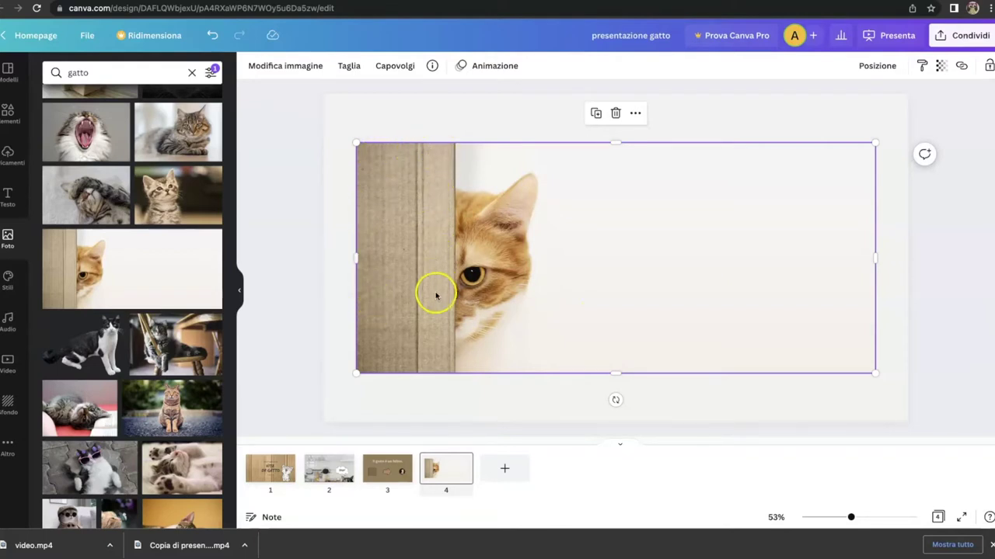
pyautogui.click(365, 383)
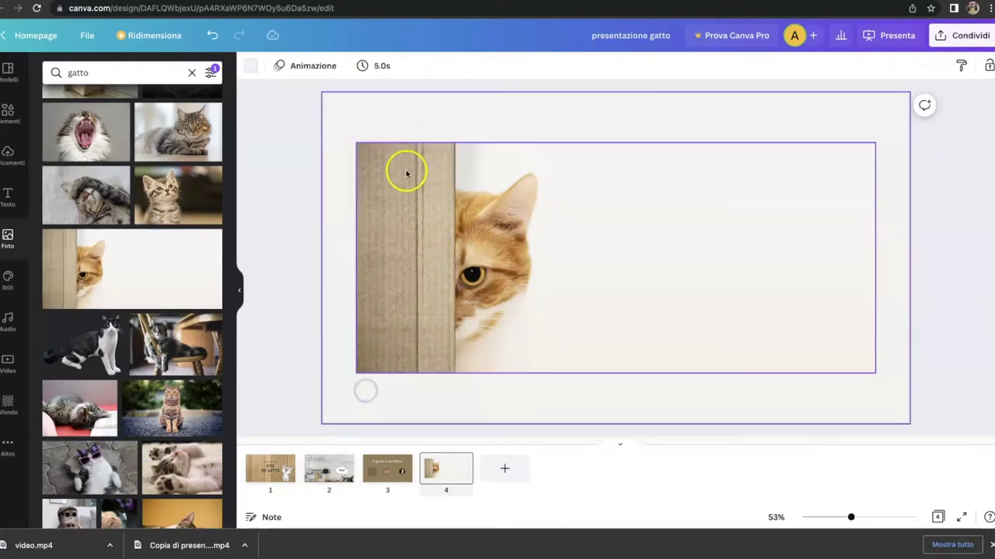
pyautogui.click(268, 475)
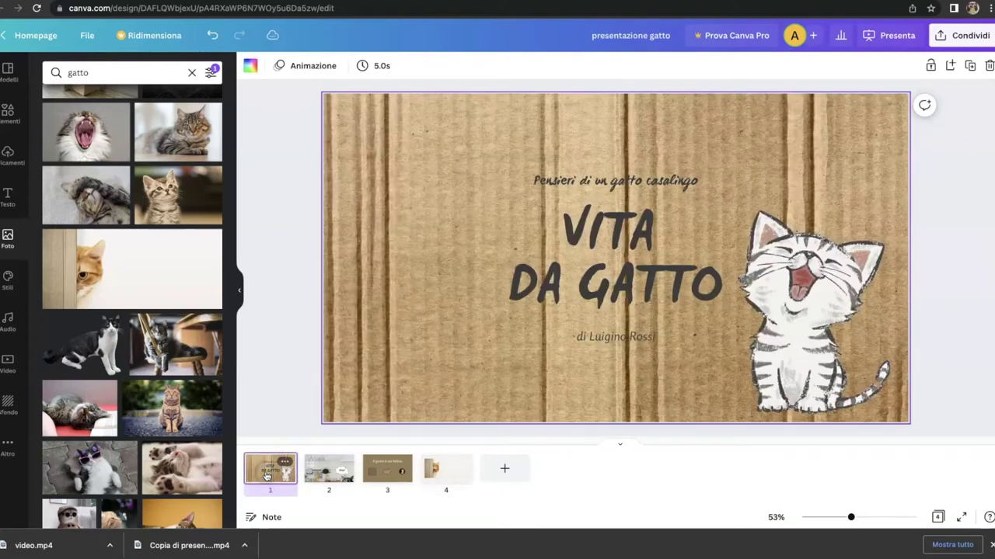
pyautogui.click(450, 470)
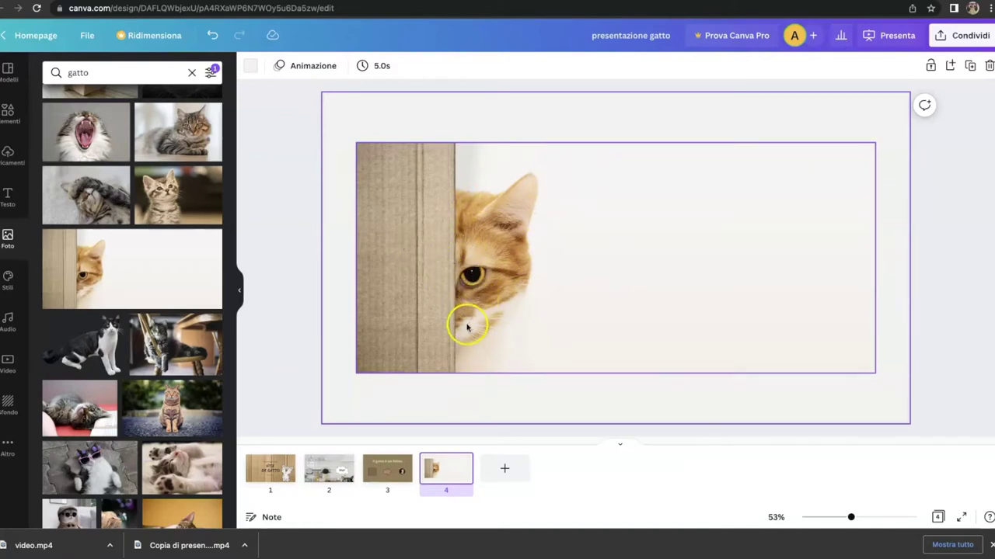
pyautogui.click(622, 120)
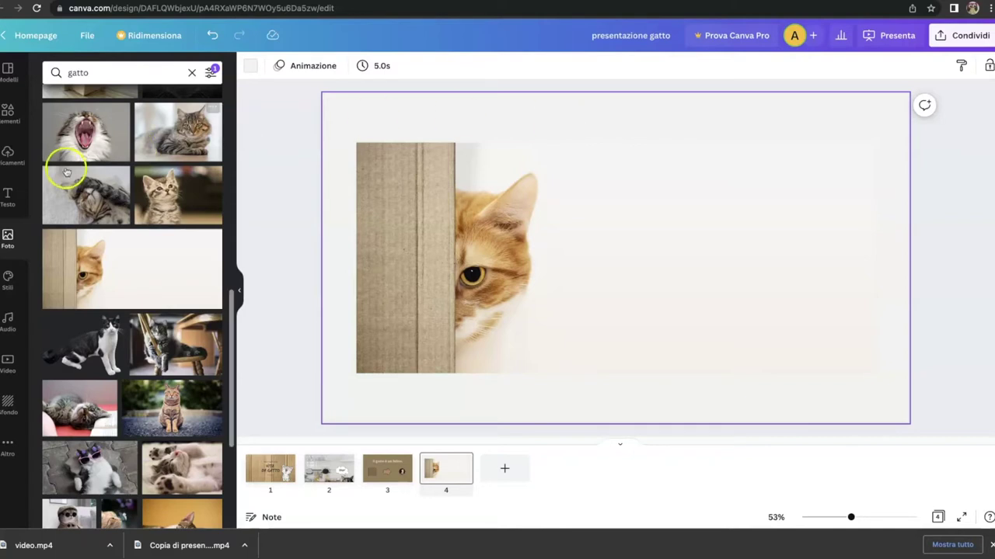
# - Browse the "gatto" photo results for other cat pictures suited to the presentation
pyautogui.scroll(-1, 101, 358)
pyautogui.scroll(-6, 101, 361)
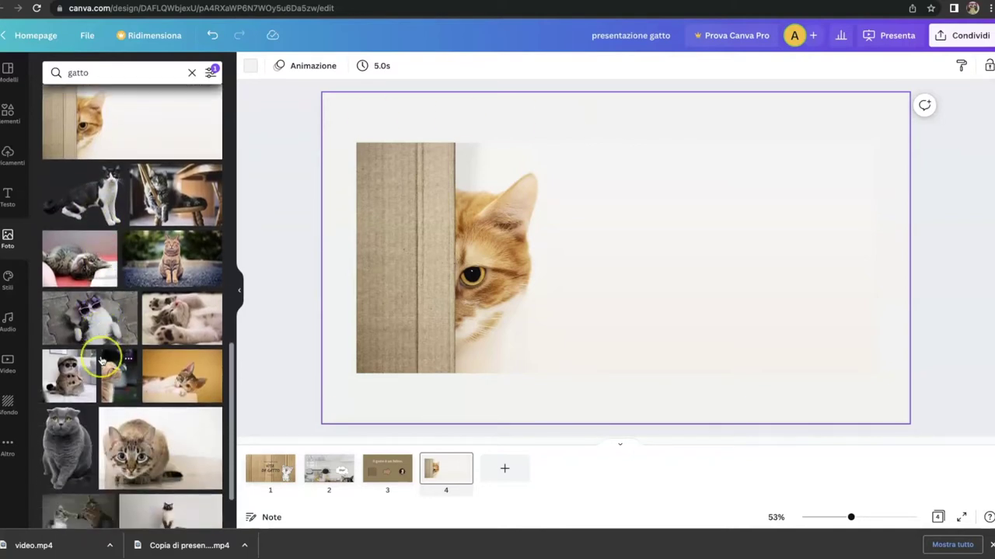
pyautogui.scroll(-5, 101, 360)
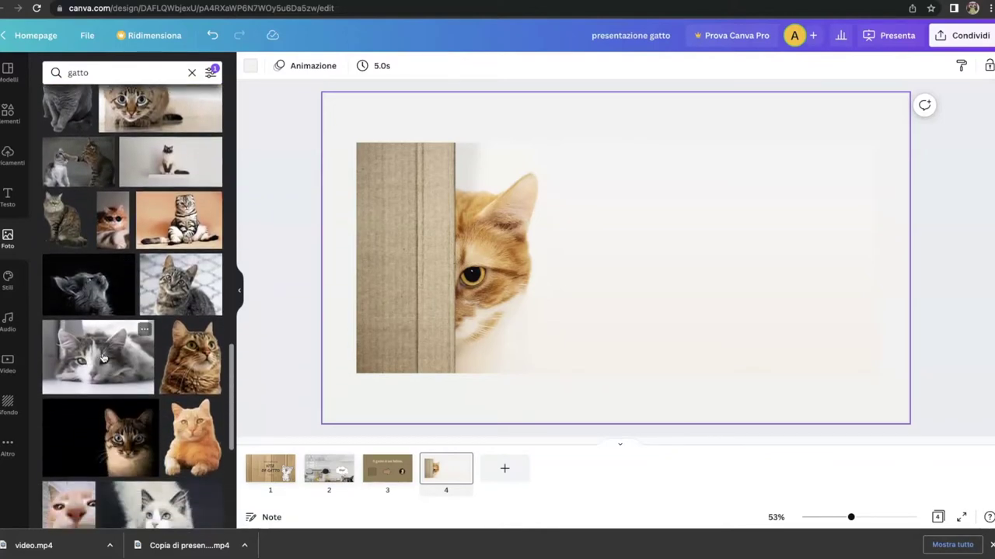
pyautogui.scroll(-3, 101, 359)
pyautogui.click(112, 342)
pyautogui.scroll(-5, 113, 342)
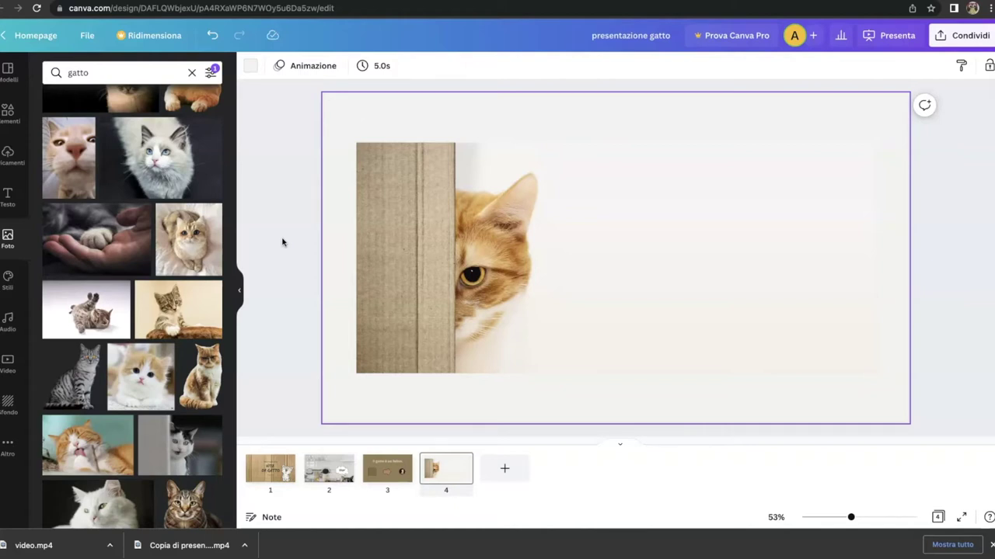
pyautogui.scroll(-5, 142, 249)
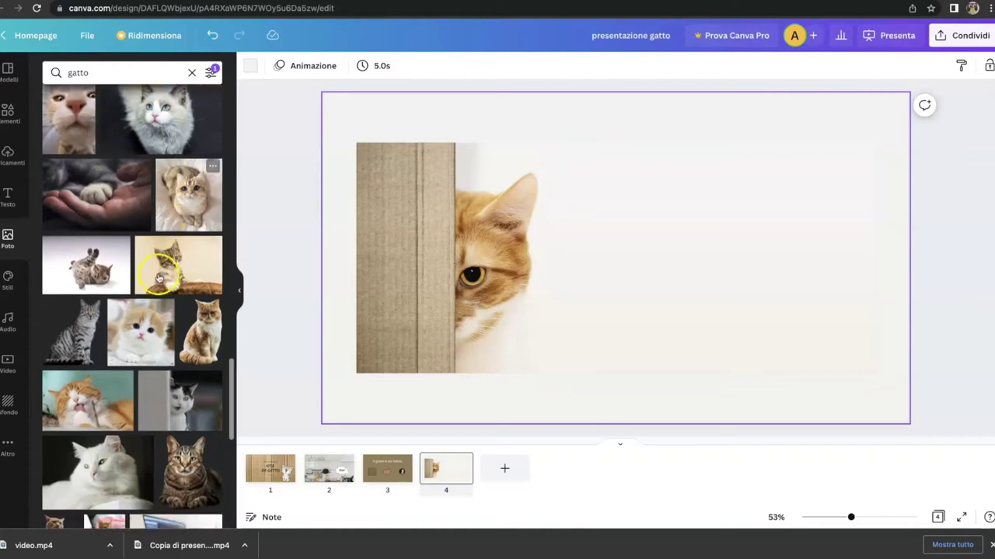
pyautogui.scroll(-10, 136, 311)
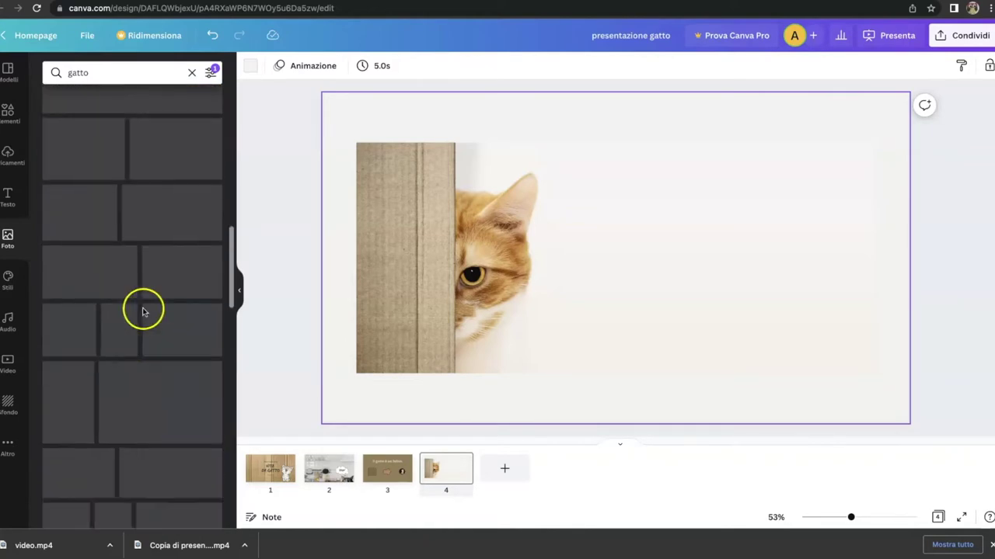
pyautogui.scroll(-5, 139, 303)
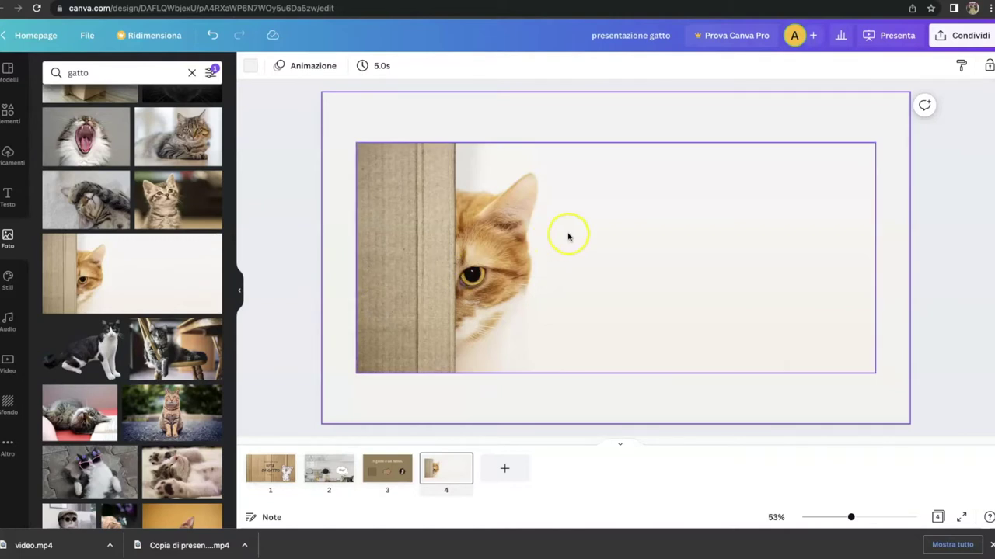
# - Move the cat photo into the page's lower-left corner and crop off part of its empty right side
pyautogui.click(619, 213)
pyautogui.moveTo(619, 213); pyautogui.dragTo(587, 260)
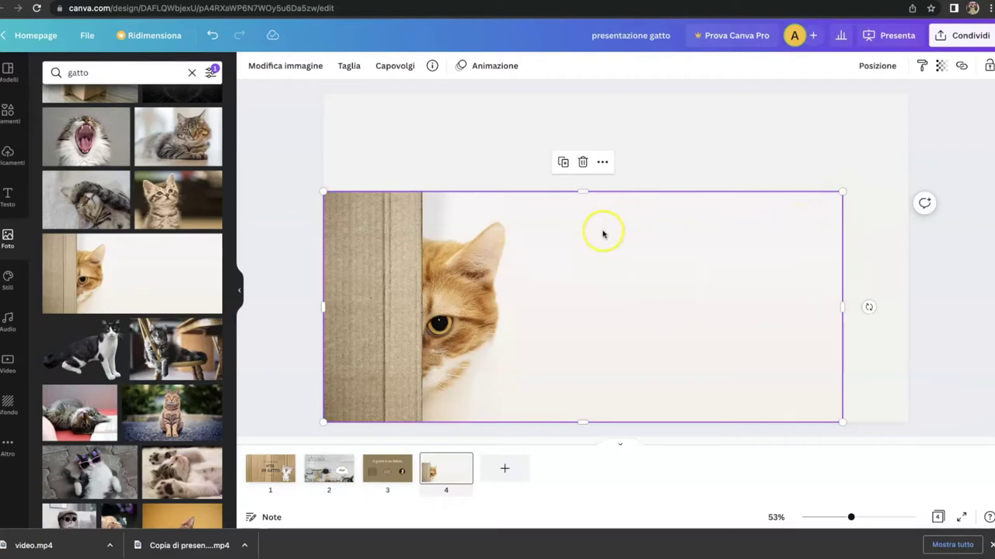
pyautogui.click(349, 65)
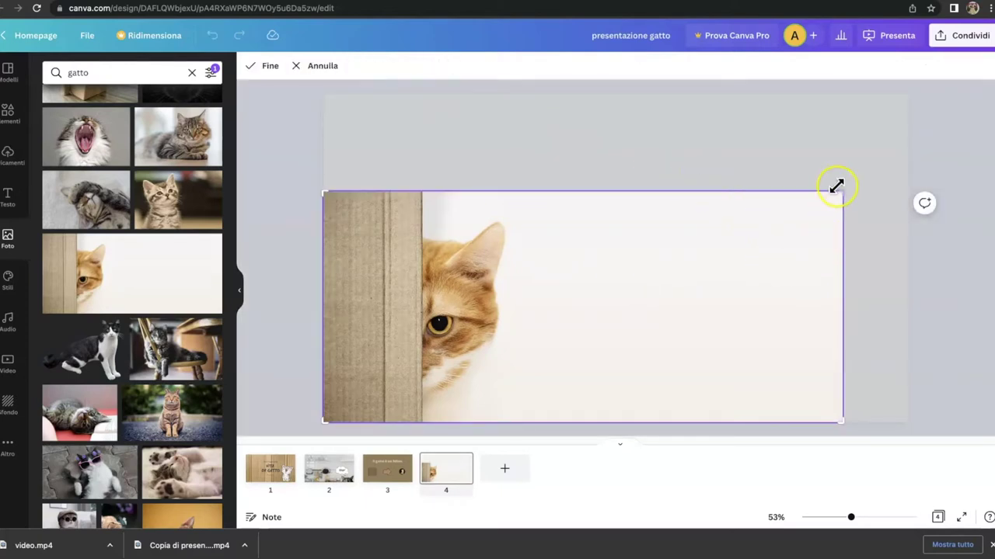
pyautogui.moveTo(841, 192); pyautogui.dragTo(718, 191)
pyautogui.click(266, 67)
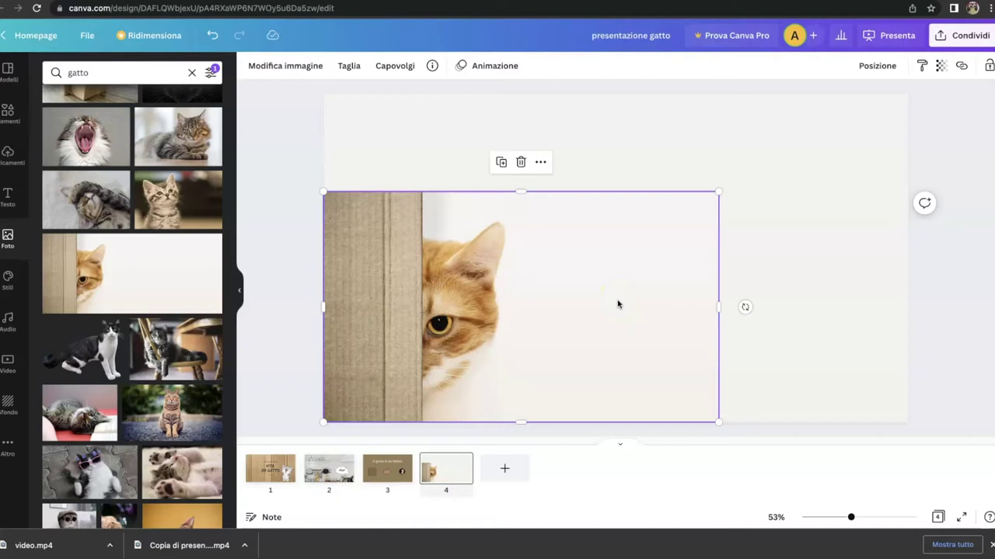
# - Add a subtitle reading "i gatti sono curiosi" and set its font to WC Mano Negra Bold
pyautogui.click(7, 199)
pyautogui.click(117, 211)
pyautogui.write('i gatti sono curiosi')
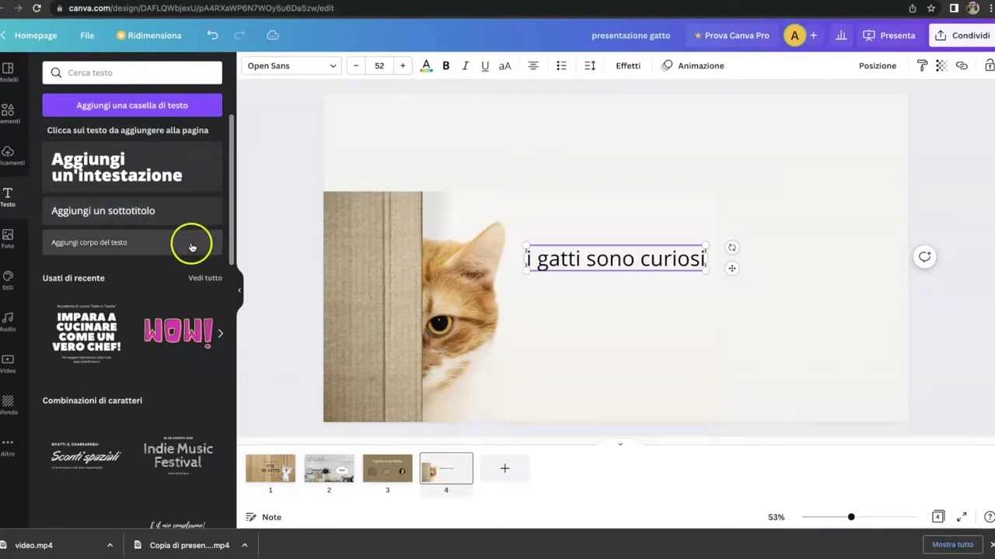
pyautogui.tripleClick(613, 262)
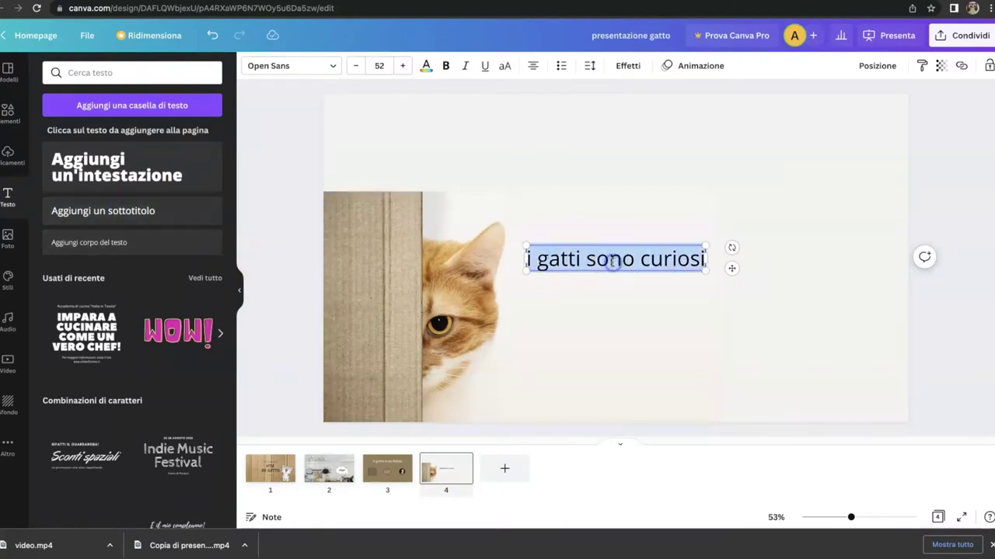
pyautogui.click(336, 69)
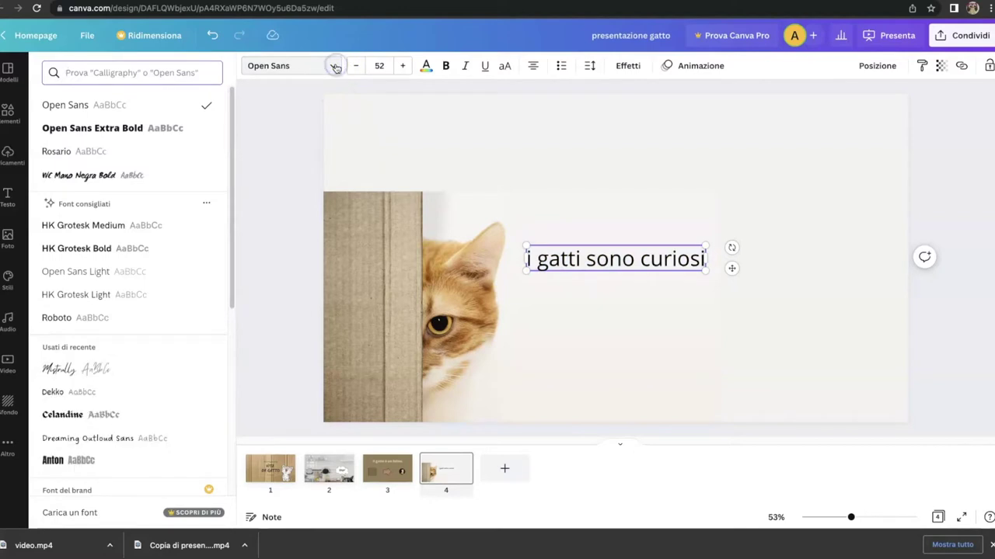
pyautogui.click(80, 176)
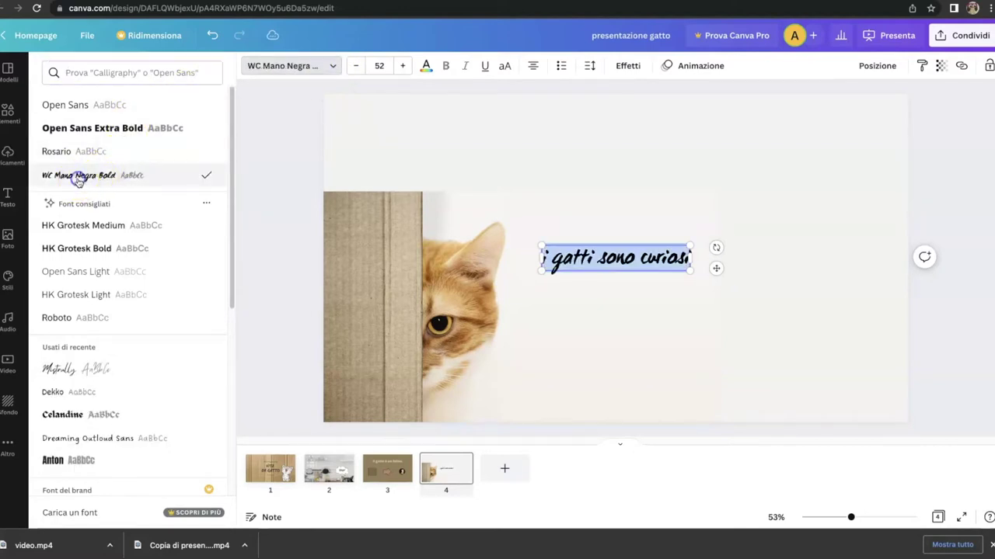
# - Enlarge the subtitle to about size 77 and place it over the lower-right part of the cat photo
pyautogui.moveTo(690, 270); pyautogui.dragTo(757, 319)
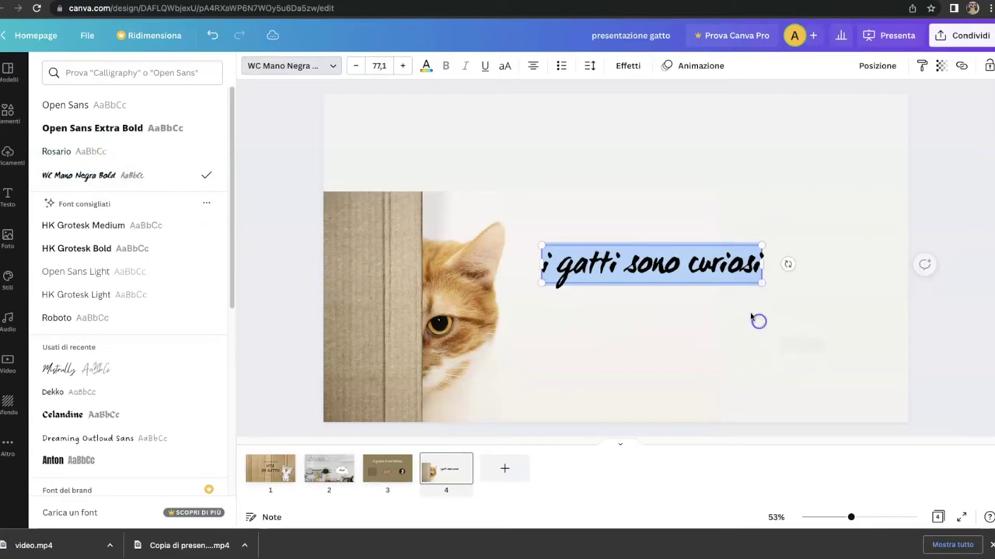
pyautogui.click(693, 282)
pyautogui.moveTo(697, 284); pyautogui.dragTo(650, 404)
pyautogui.click(855, 256)
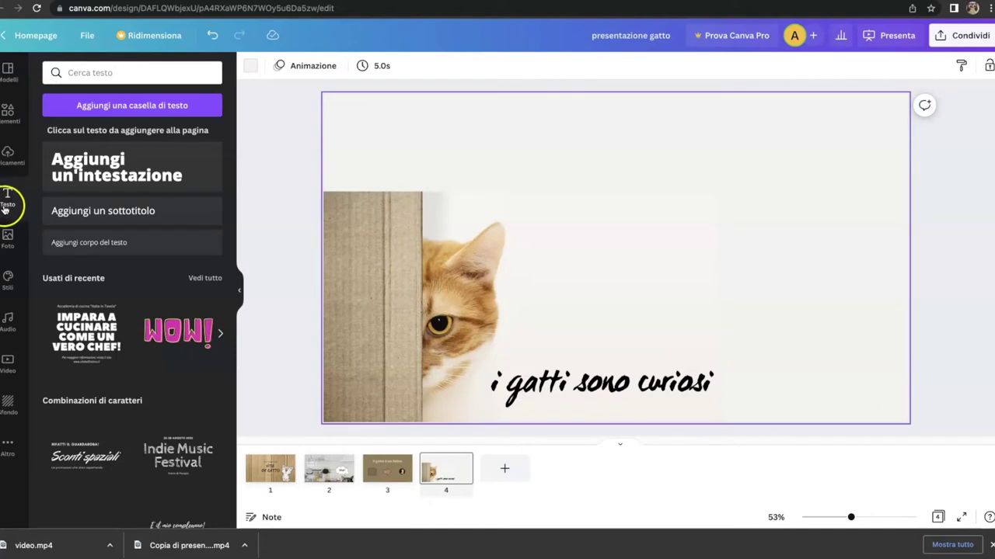
# - Scale the cat photo down proportionally, keeping it anchored in the page's lower-left corner
pyautogui.click(7, 238)
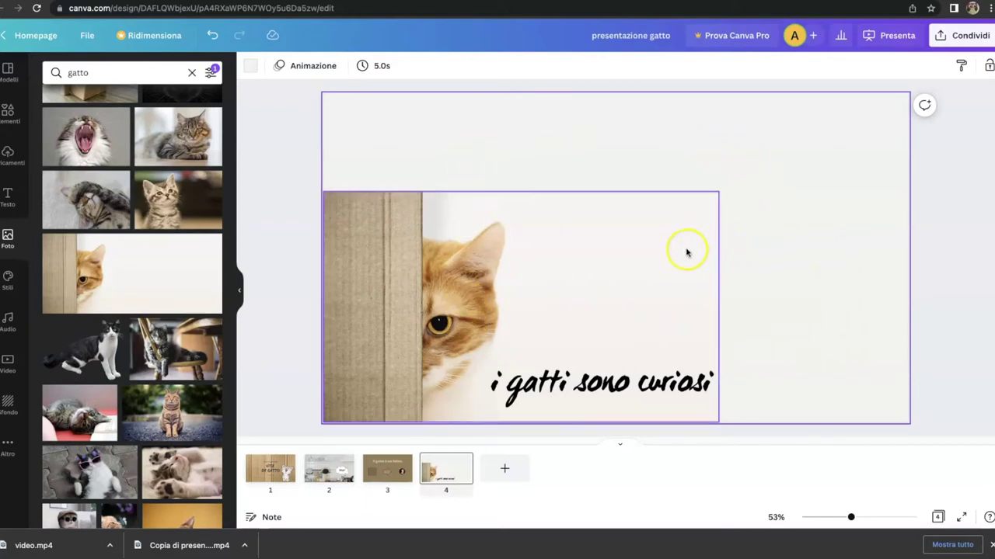
pyautogui.click(710, 198)
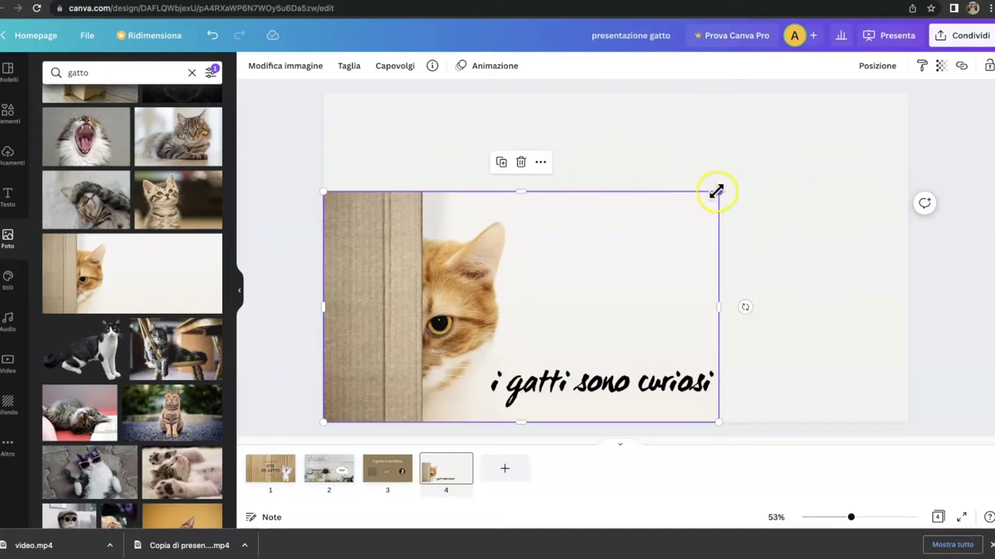
pyautogui.moveTo(715, 192); pyautogui.dragTo(655, 251)
# - Reduce the "i gatti sono curiosi" subtitle to size 57.7 and shift it left to fit inside the cat photo
pyautogui.click(606, 385)
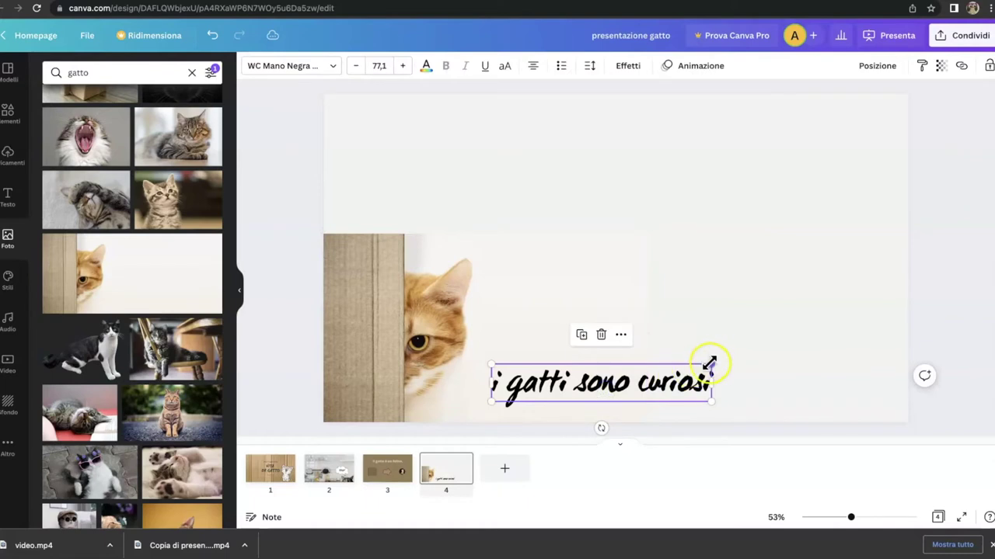
pyautogui.moveTo(711, 363); pyautogui.dragTo(655, 381)
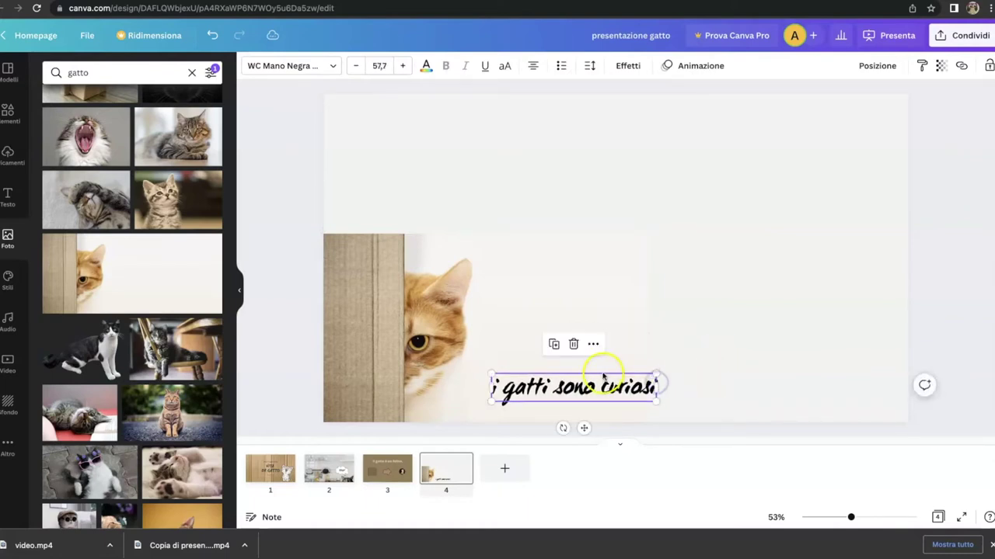
pyautogui.moveTo(575, 381); pyautogui.dragTo(547, 380)
pyautogui.click(758, 243)
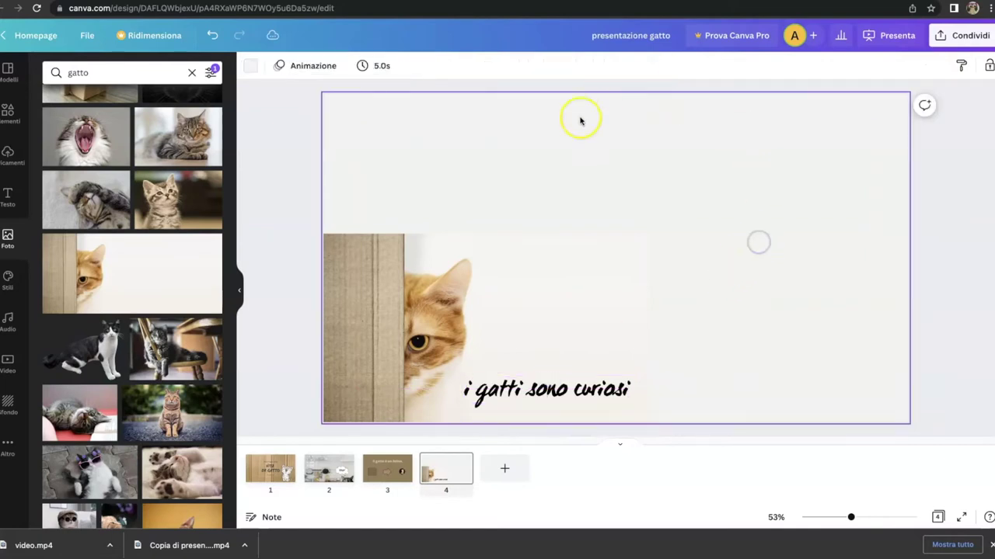
pyautogui.click(805, 187)
pyautogui.click(771, 405)
pyautogui.press('super+z')
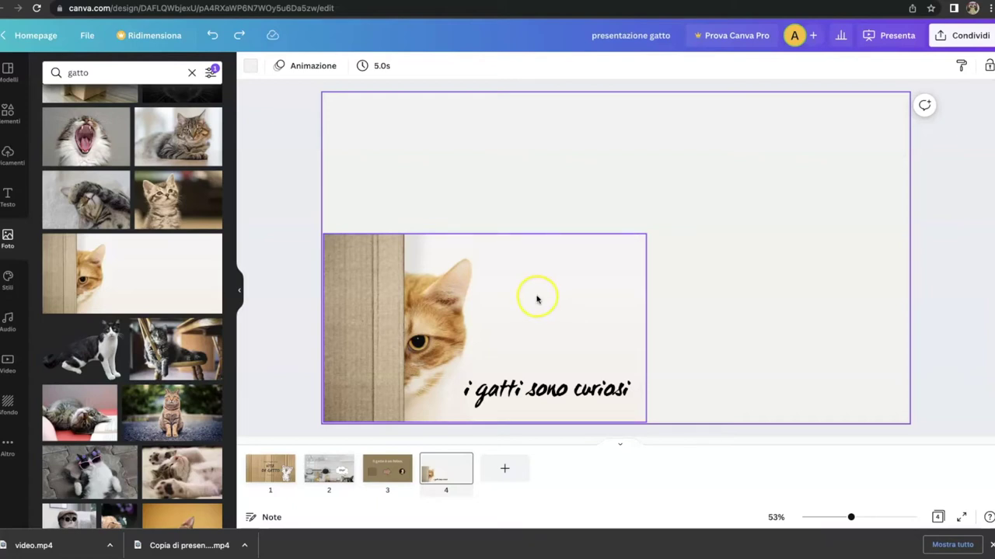
# - Change the fourth page's background to the medium grey from the default colours
pyautogui.click(746, 270)
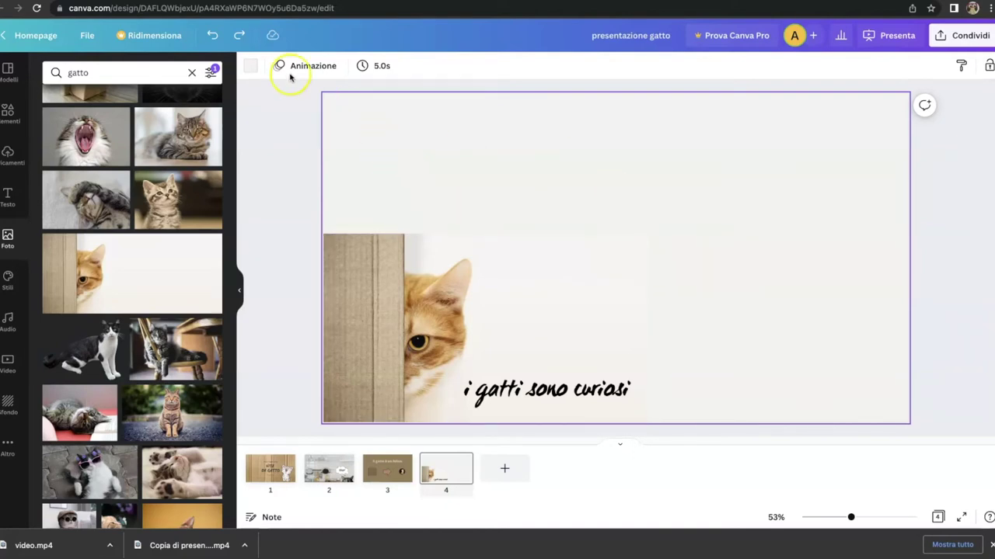
pyautogui.click(252, 67)
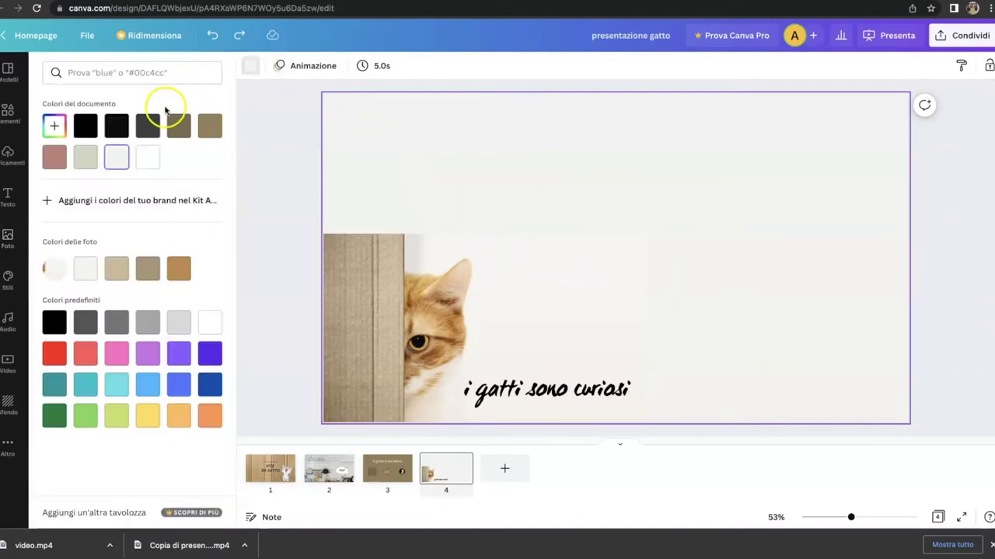
pyautogui.click(147, 321)
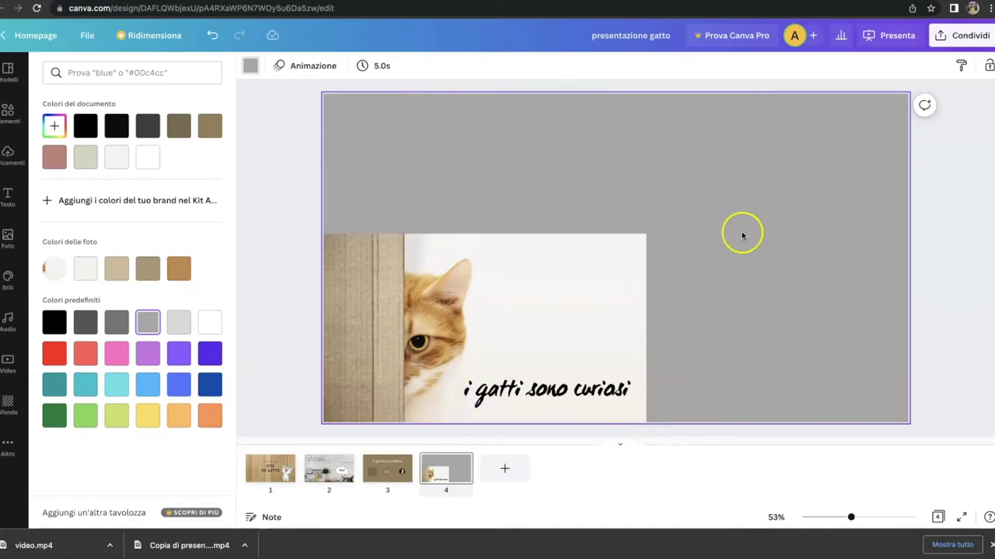
pyautogui.click(965, 170)
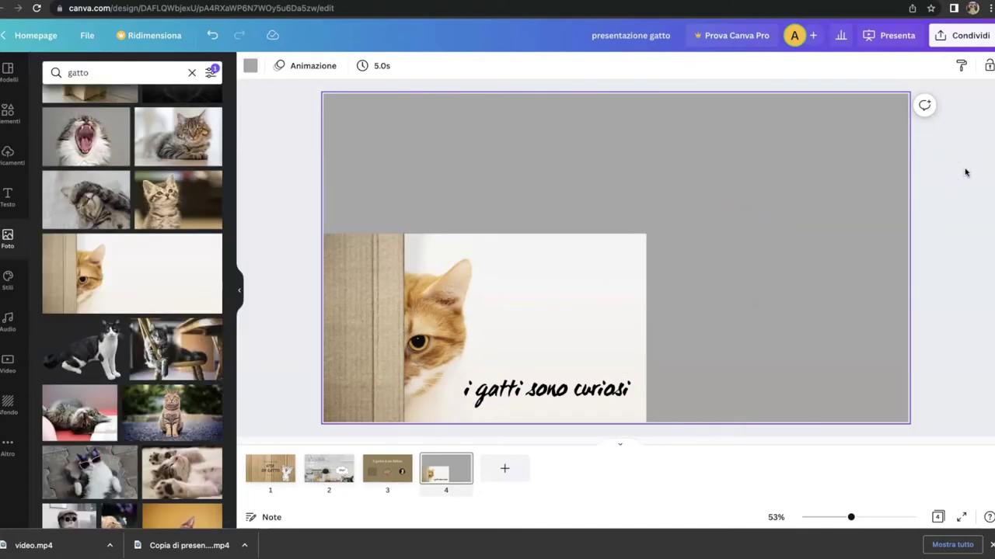
pyautogui.click(940, 140)
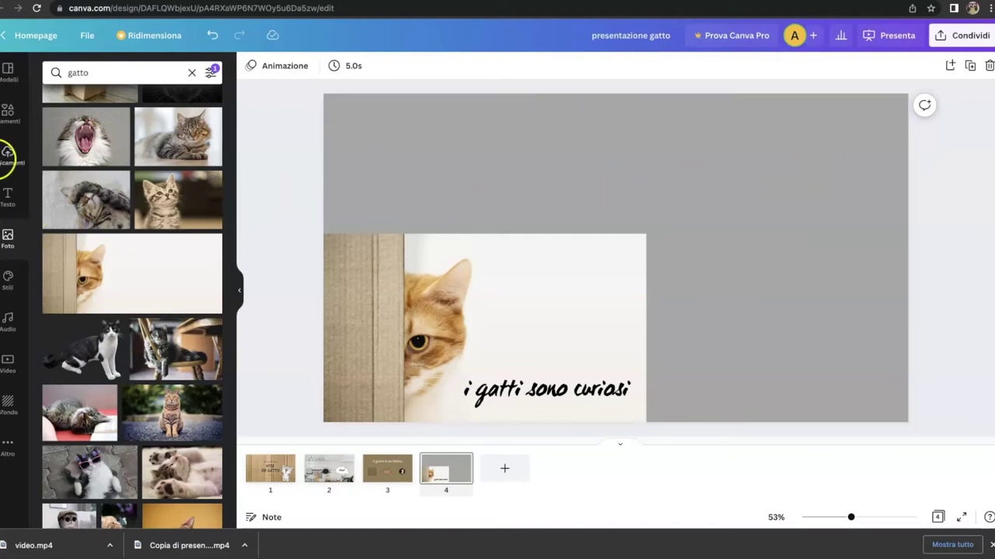
pyautogui.click(7, 158)
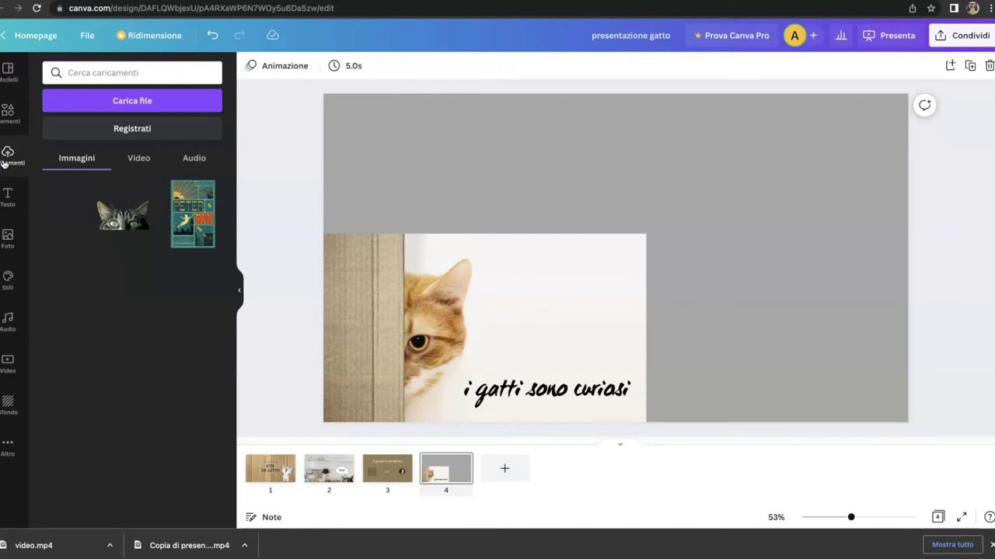
pyautogui.click(138, 101)
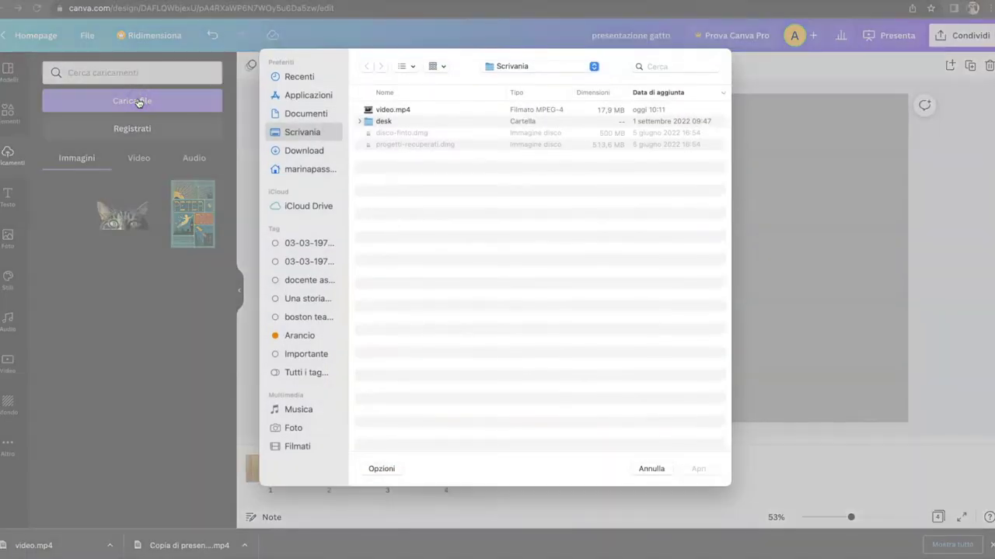
pyautogui.click(651, 468)
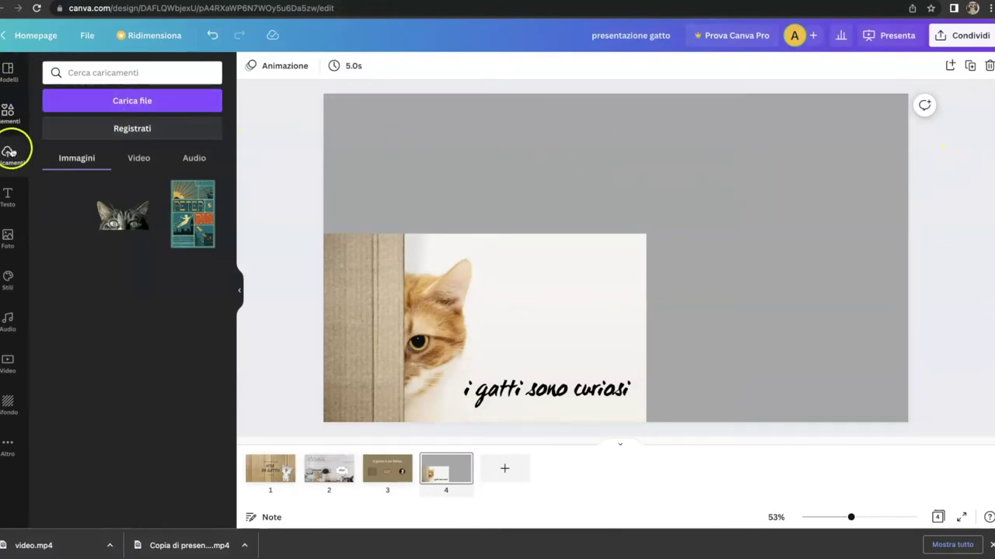
# - Search the video library for "gatti" and add the 32-second black-and-white cat video to the page
pyautogui.click(8, 364)
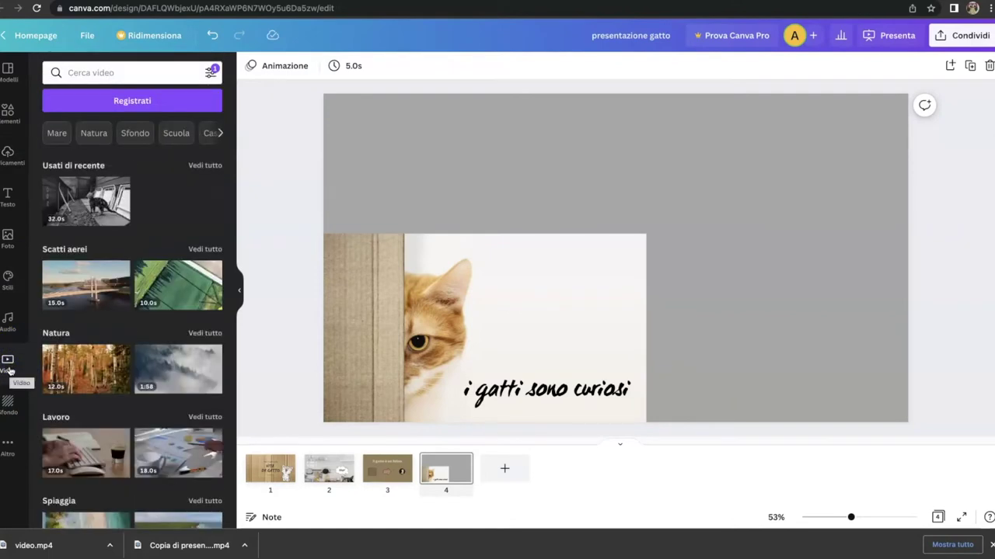
pyautogui.scroll(-1, 100, 365)
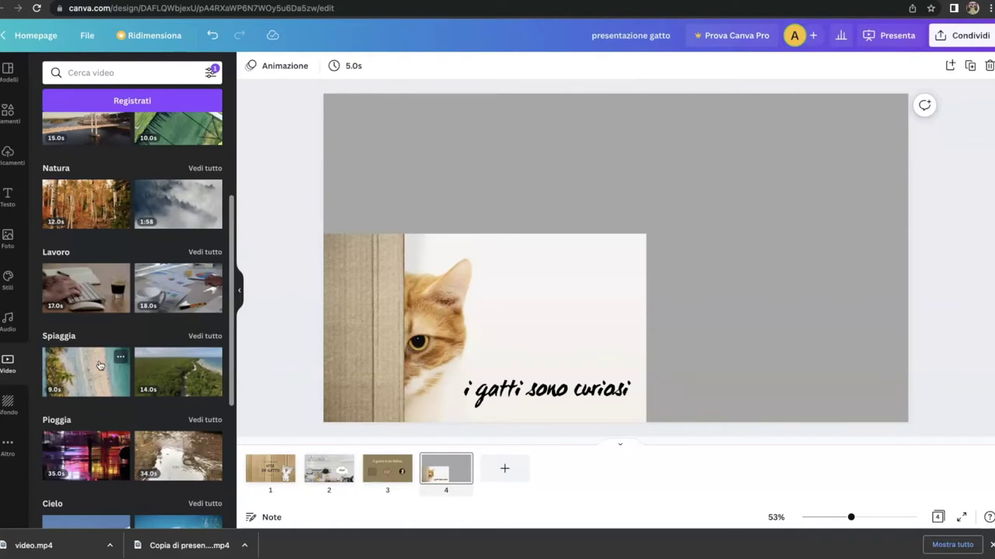
pyautogui.click(122, 70)
pyautogui.write('gatti')
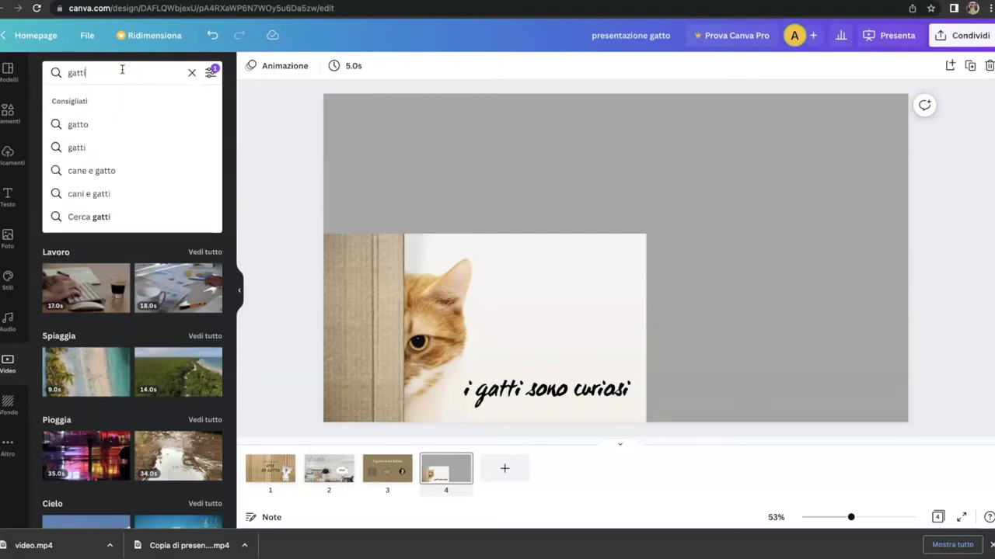
pyautogui.press('Return')
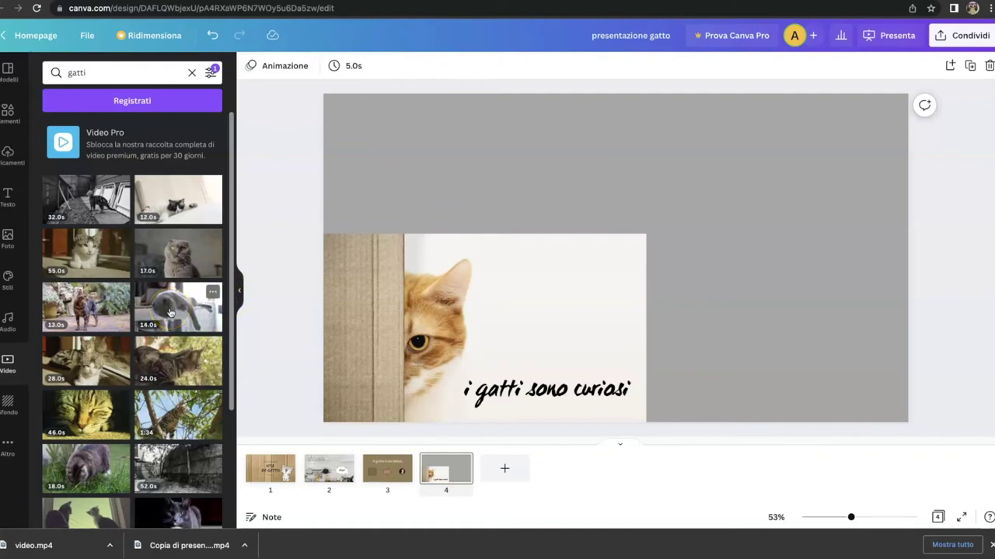
pyautogui.click(174, 218)
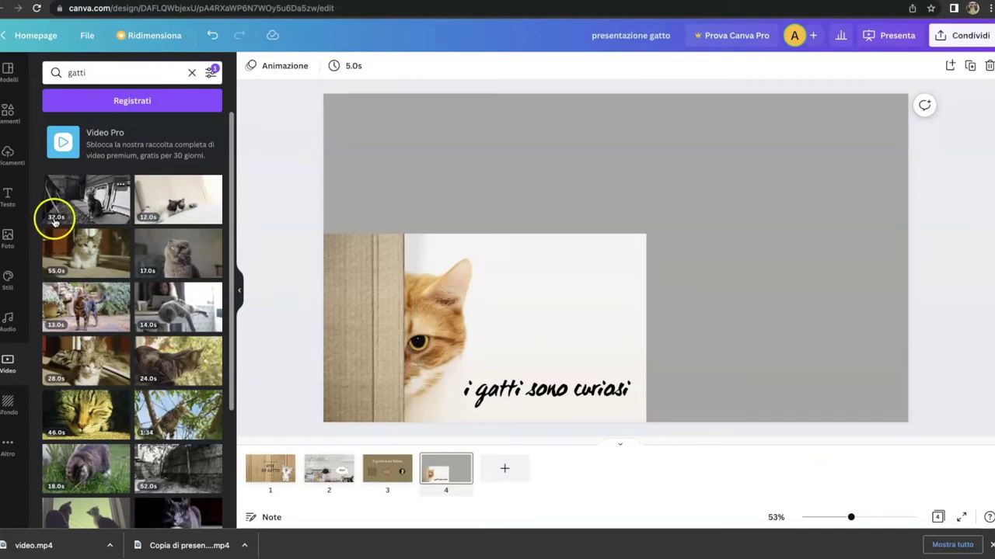
pyautogui.click(91, 206)
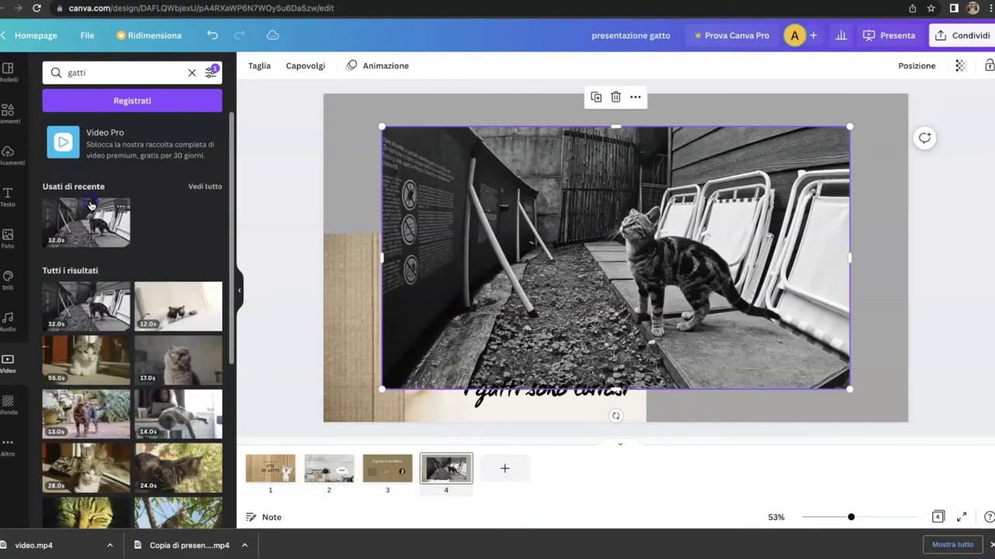
# - Trim the end of the cat video so the clip lasts 15.3 seconds
pyautogui.click(670, 195)
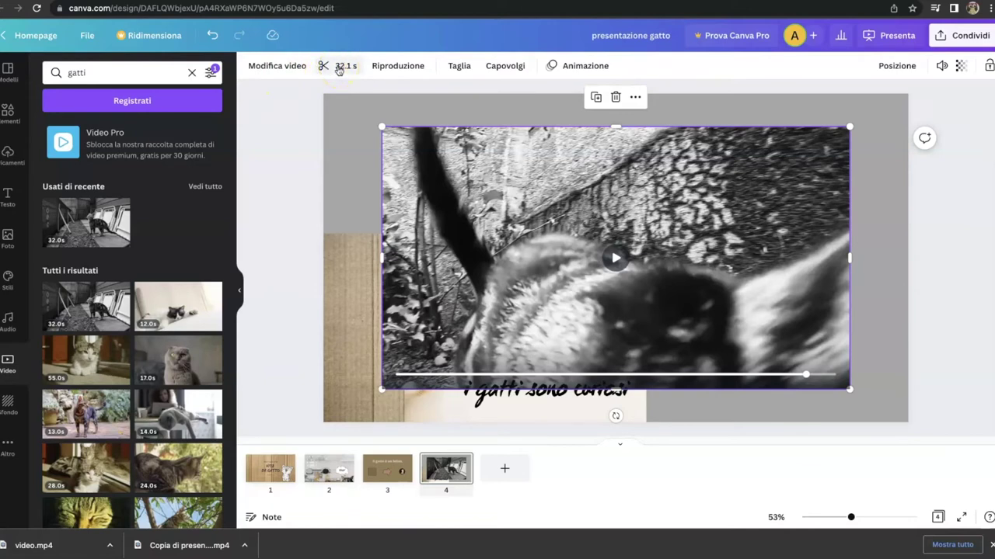
pyautogui.click(339, 71)
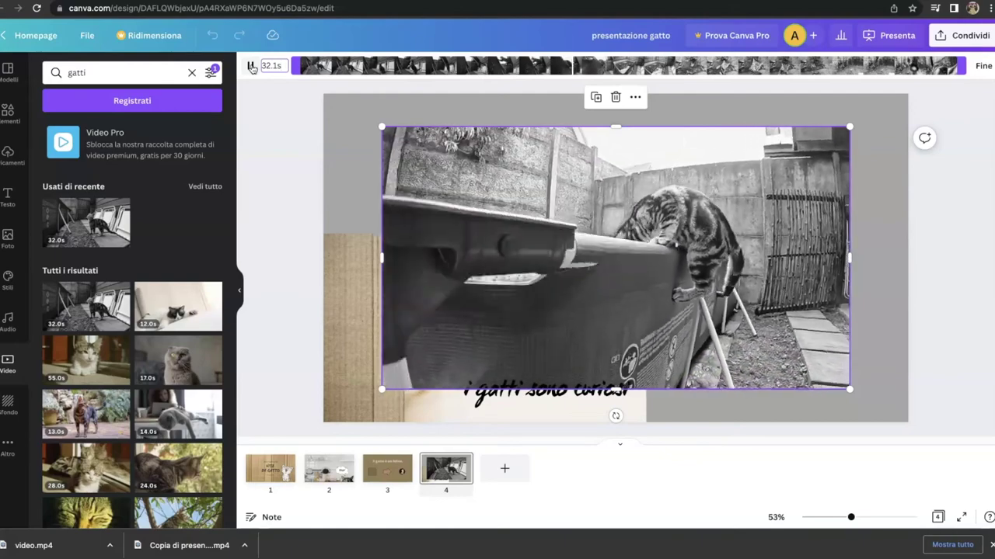
pyautogui.click(251, 66)
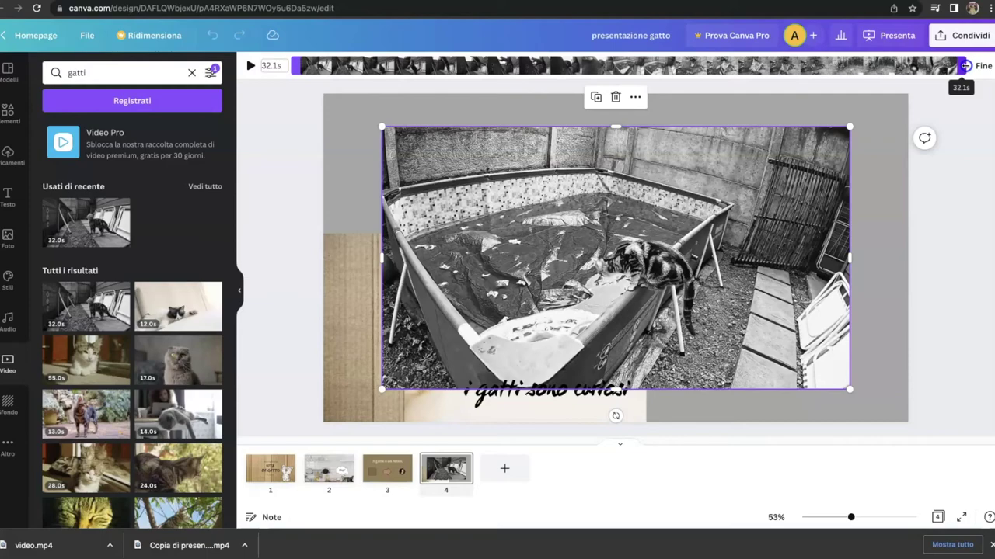
pyautogui.moveTo(952, 65); pyautogui.dragTo(617, 65)
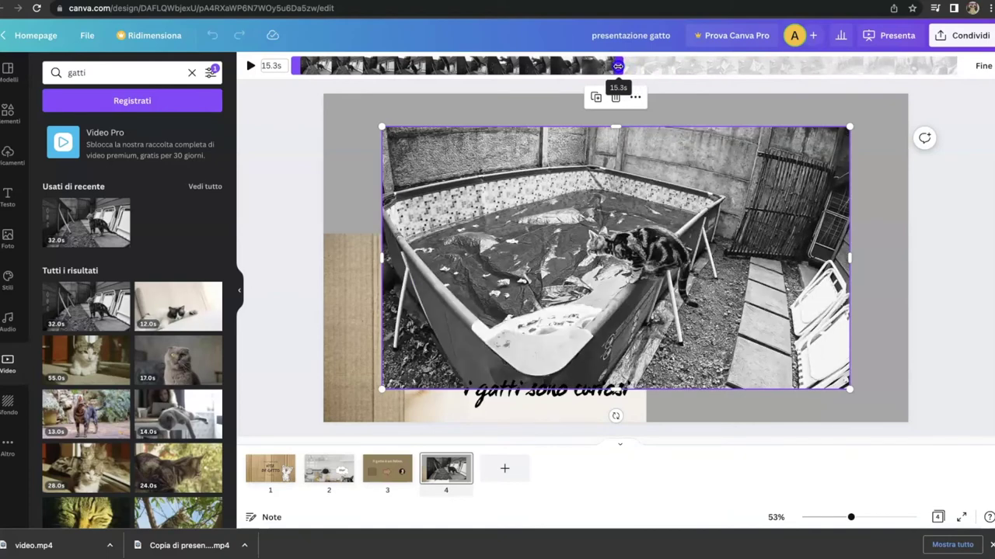
pyautogui.moveTo(617, 65); pyautogui.dragTo(618, 66)
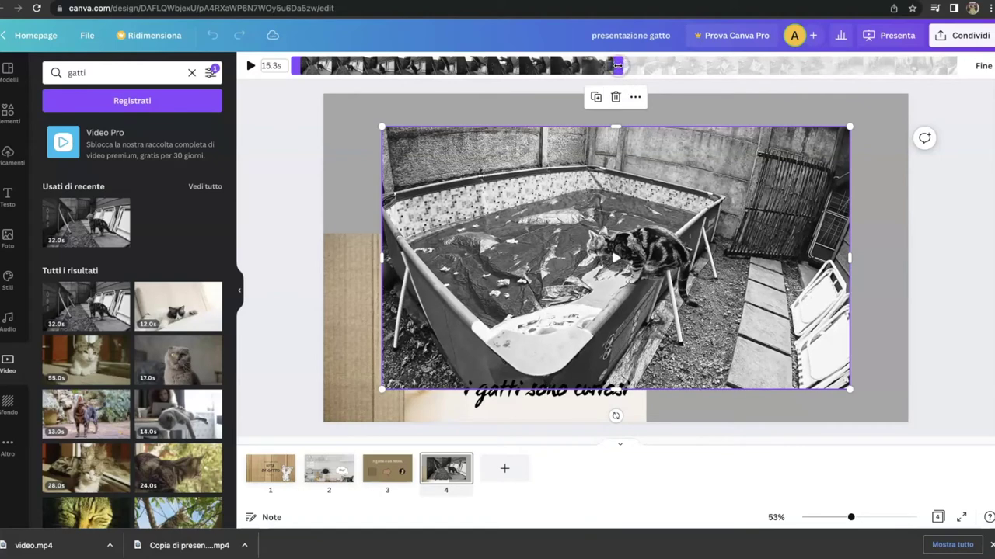
pyautogui.click(774, 88)
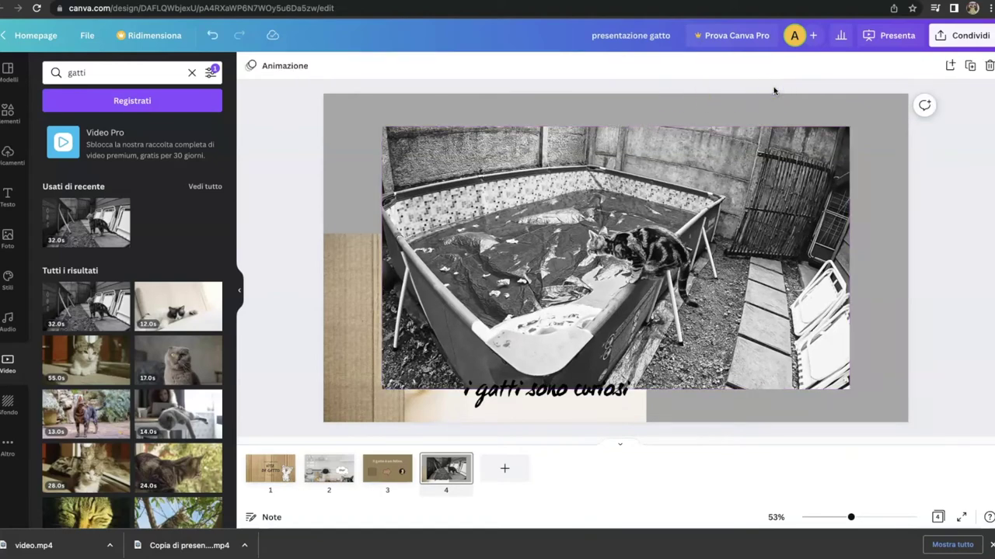
# - Scale the video down proportionally to about half the page's width and place it in the page's upper-right corner
pyautogui.click(437, 189)
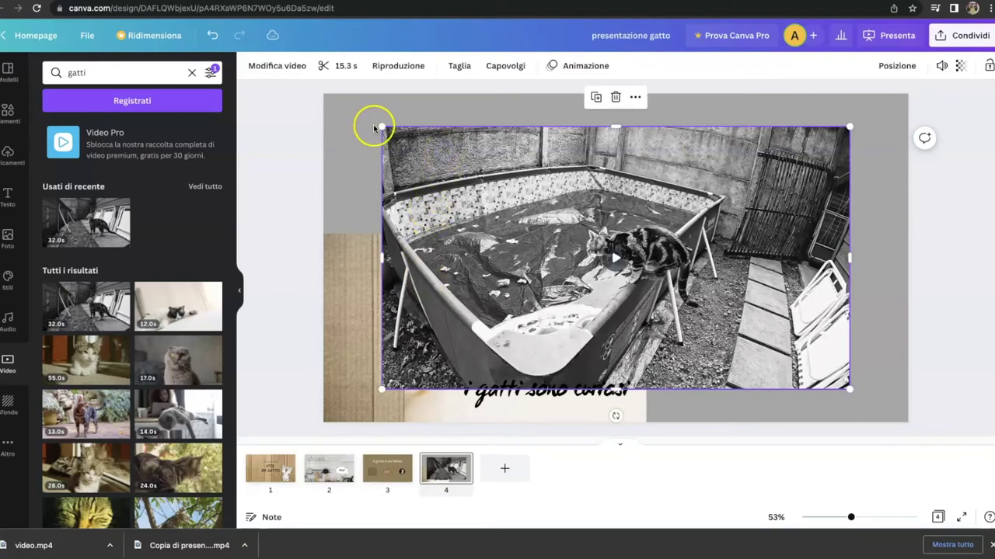
pyautogui.moveTo(378, 127); pyautogui.dragTo(554, 248)
pyautogui.moveTo(676, 274); pyautogui.dragTo(734, 135)
# - Scale the cat photo down until its right edge meets the video's left edge, and reduce the subtitle to size 53.1
pyautogui.click(615, 282)
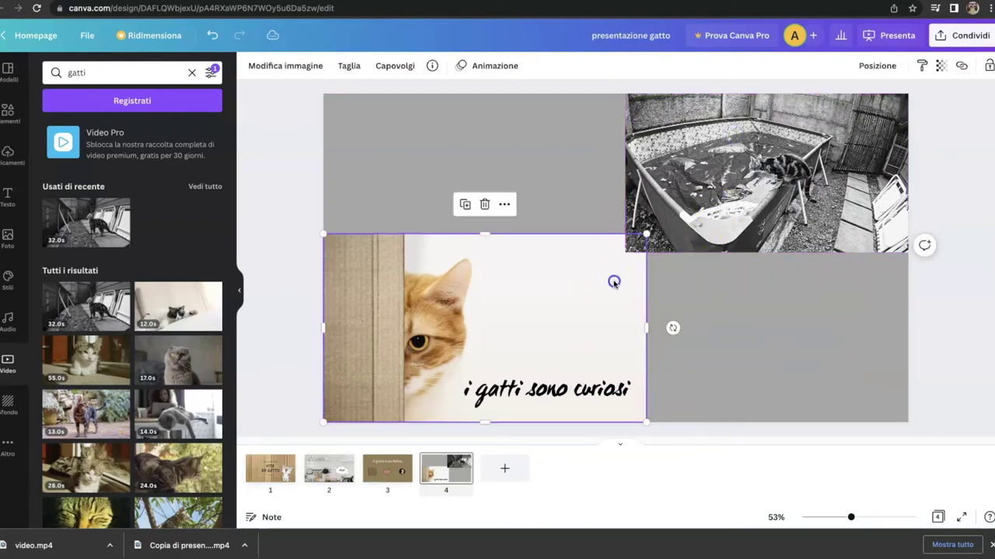
pyautogui.moveTo(644, 233); pyautogui.dragTo(626, 246)
pyautogui.click(554, 386)
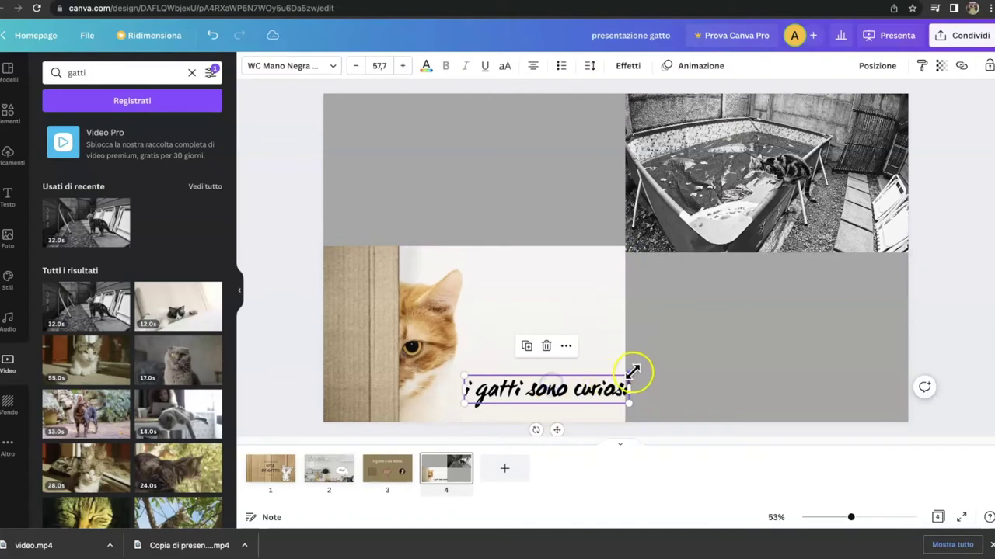
pyautogui.moveTo(631, 376); pyautogui.dragTo(616, 377)
pyautogui.click(732, 335)
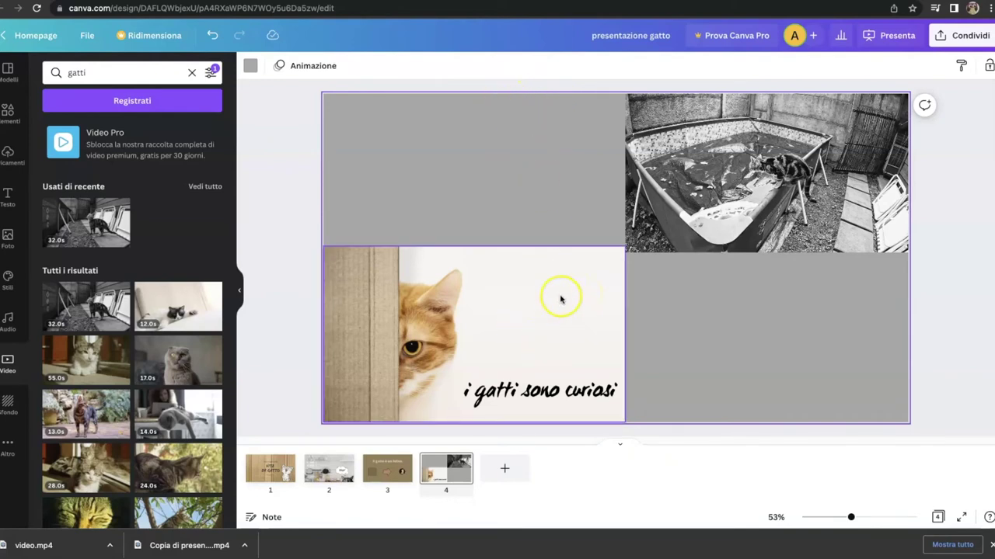
# - Shrink the cat photo until its top aligns with the video's bottom edge, and move the subtitle into the photo's lower-right corner
pyautogui.click(620, 256)
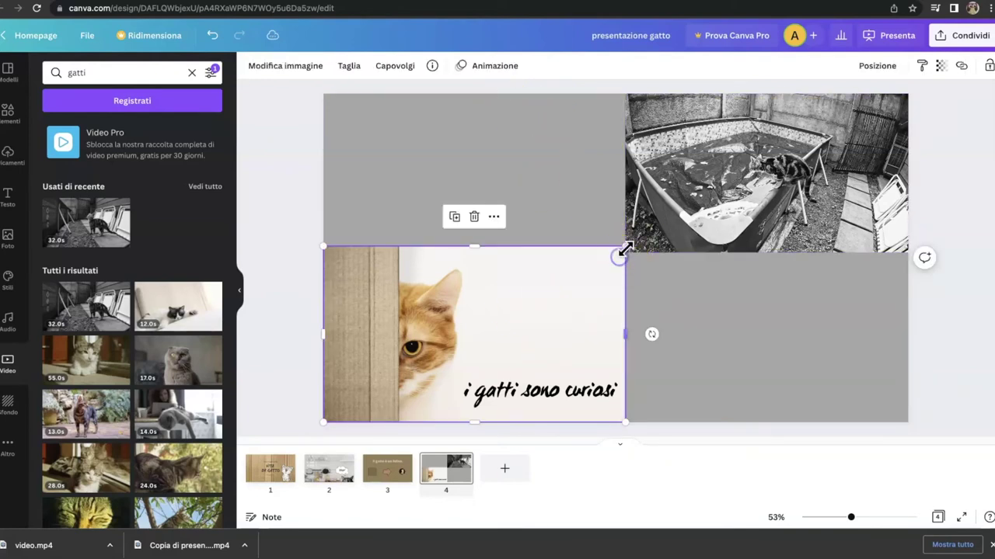
pyautogui.moveTo(626, 249); pyautogui.dragTo(614, 254)
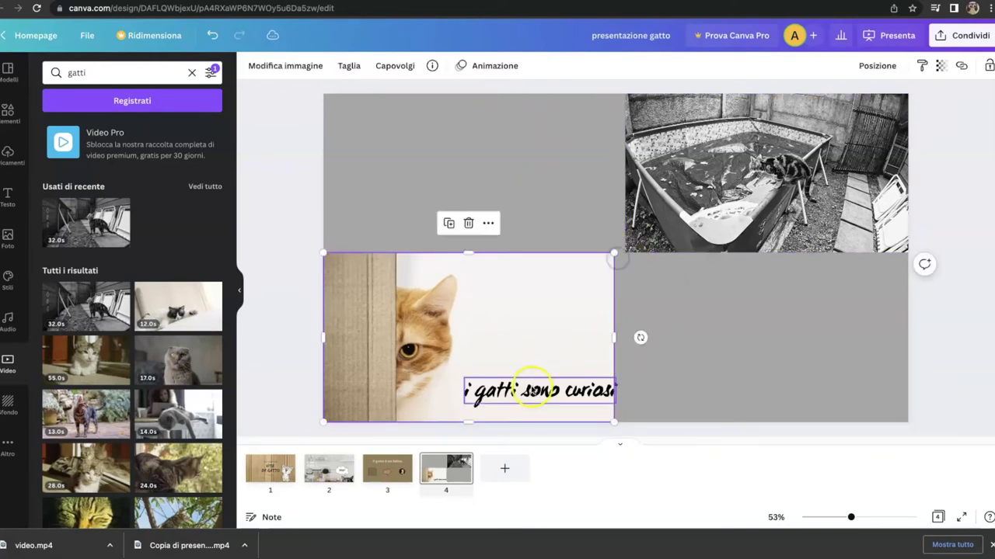
pyautogui.click(527, 390)
pyautogui.moveTo(527, 390); pyautogui.dragTo(518, 401)
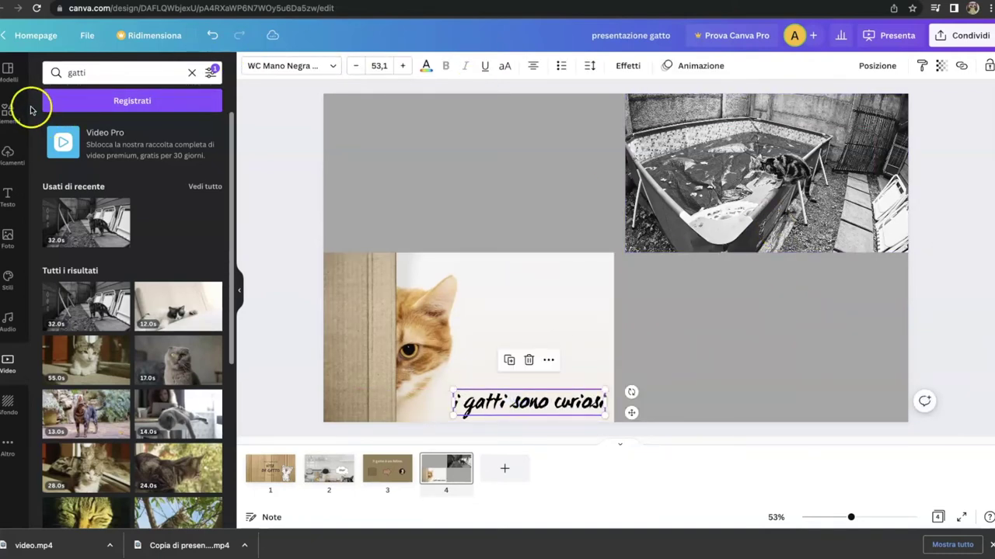
# - Add a square shape and stretch it into a rectangle as tall as the video, slightly overlapping the video's left edge
pyautogui.click(7, 113)
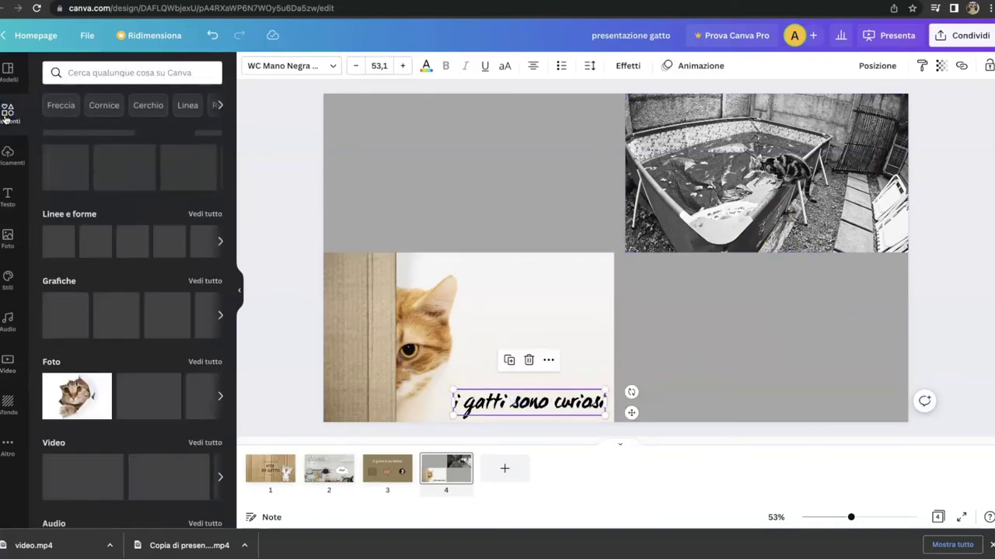
pyautogui.click(59, 213)
pyautogui.click(57, 366)
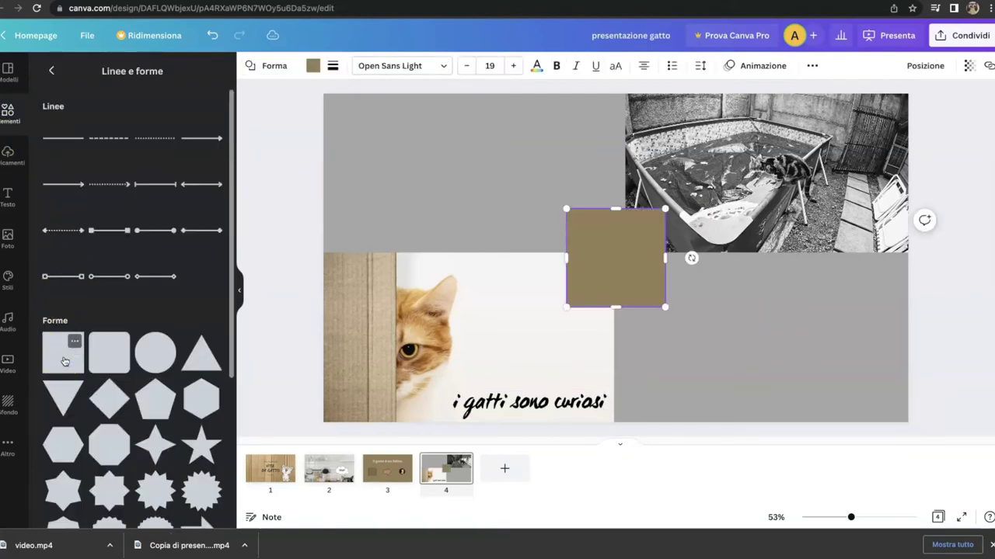
pyautogui.moveTo(604, 222); pyautogui.dragTo(574, 111)
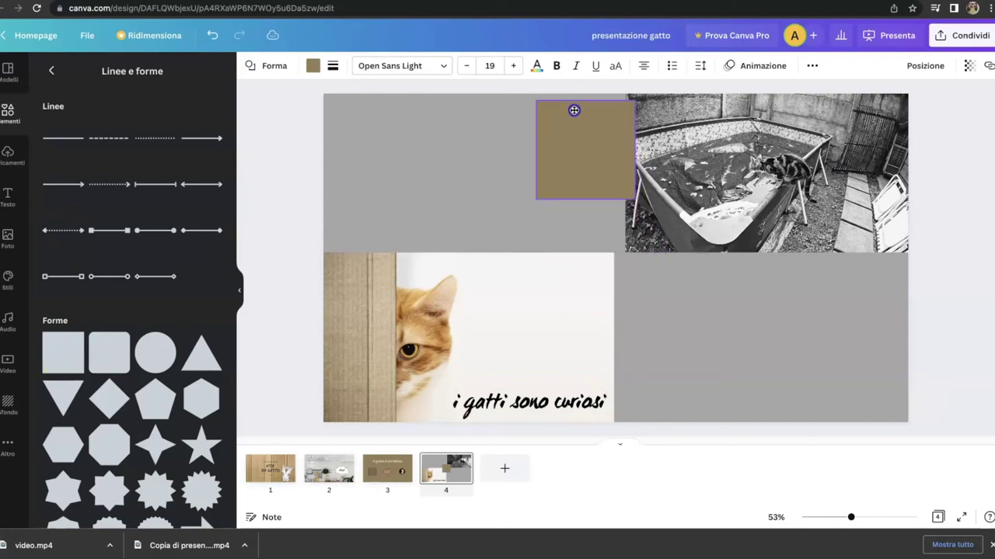
pyautogui.moveTo(632, 197); pyautogui.dragTo(642, 247)
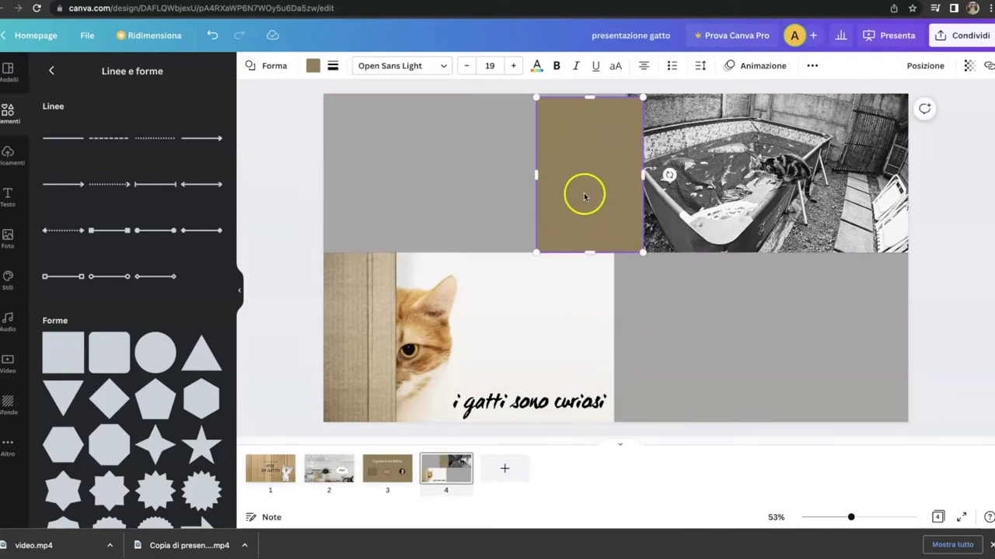
pyautogui.moveTo(535, 174); pyautogui.dragTo(517, 172)
pyautogui.moveTo(577, 97); pyautogui.dragTo(577, 93)
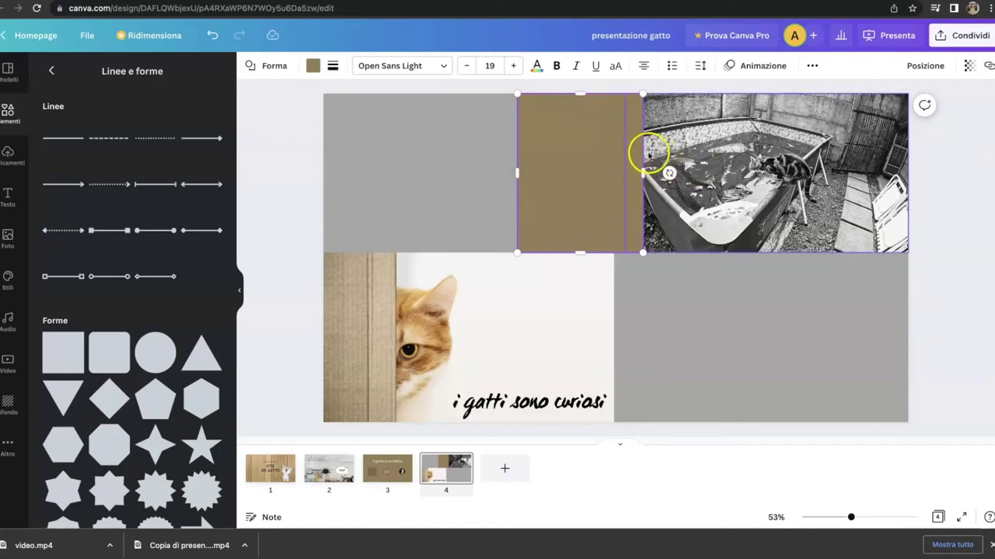
# - Fill the rectangle with the off-white #F7F5F4 sampled from the cat photo's background
pyautogui.click(579, 174)
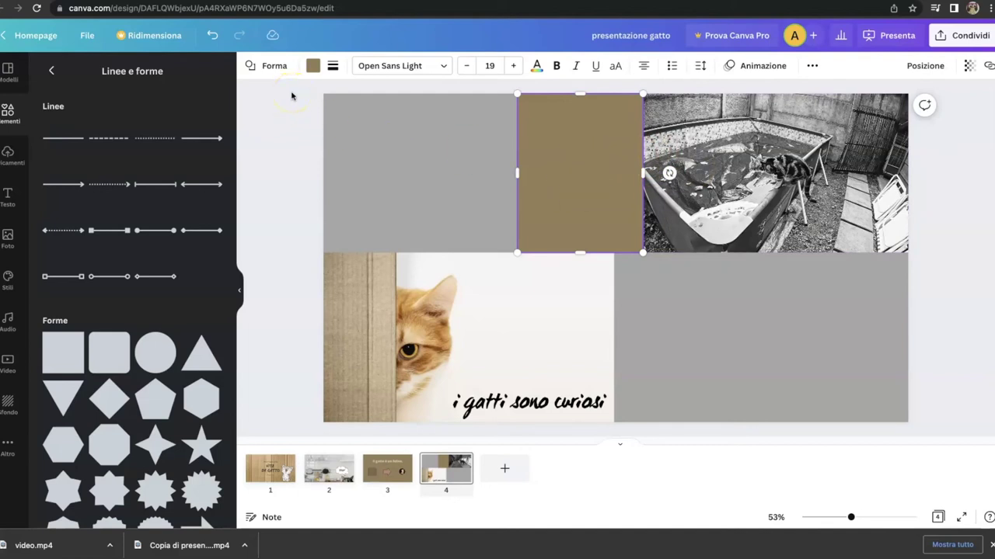
pyautogui.click(313, 65)
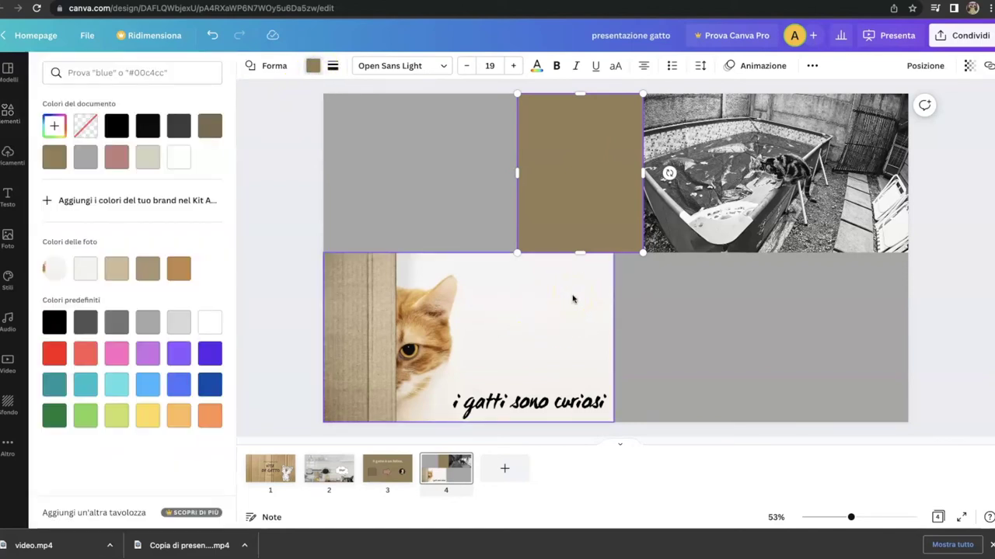
pyautogui.click(54, 126)
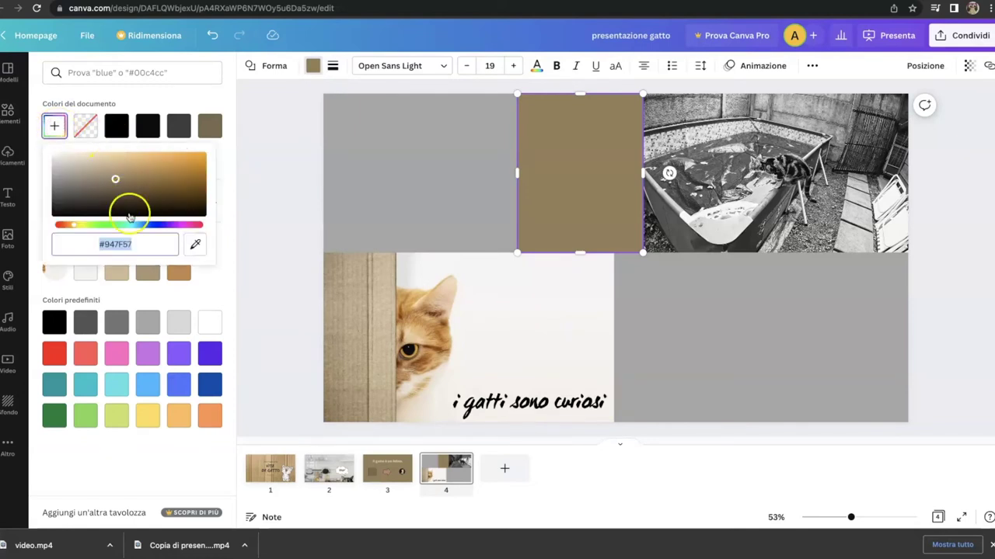
pyautogui.click(195, 244)
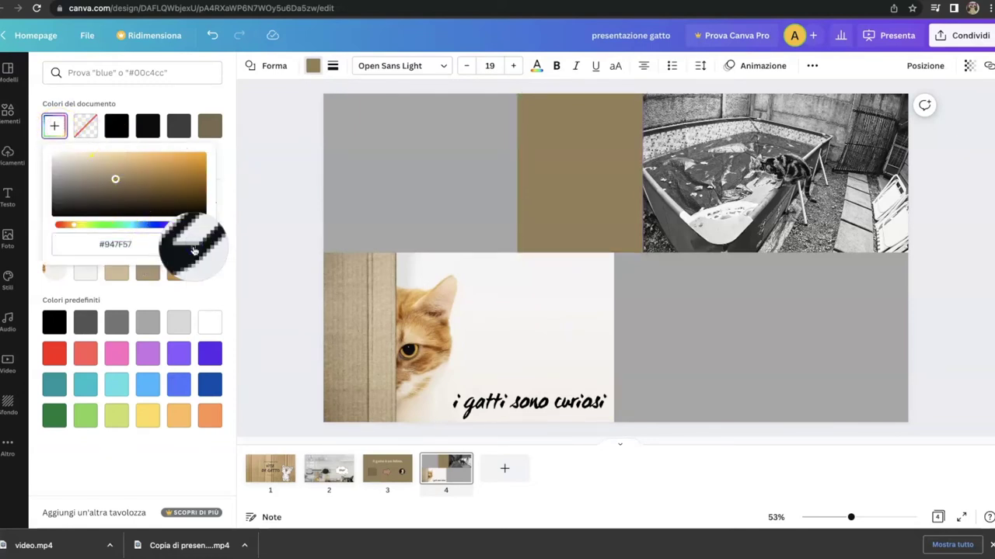
pyautogui.press('Escape')
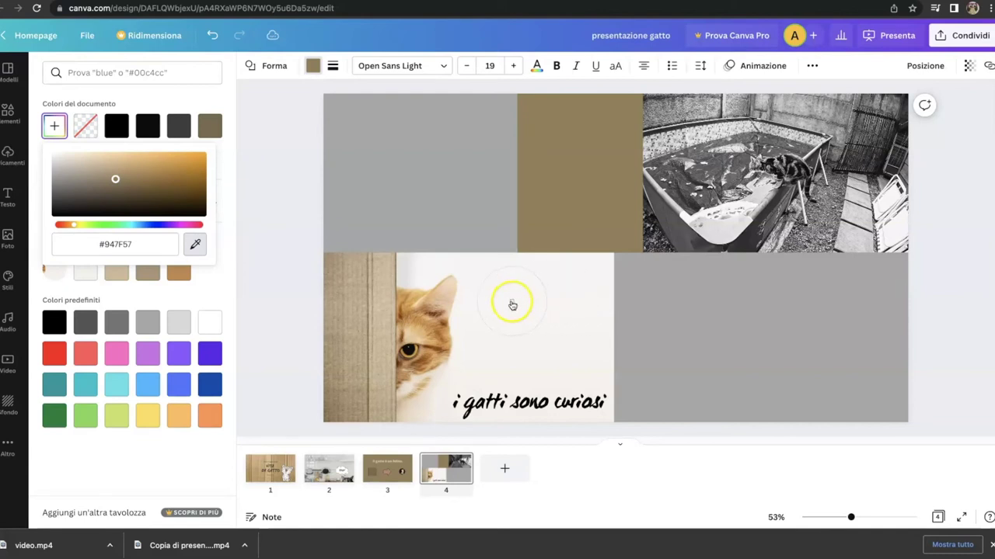
pyautogui.click(506, 308)
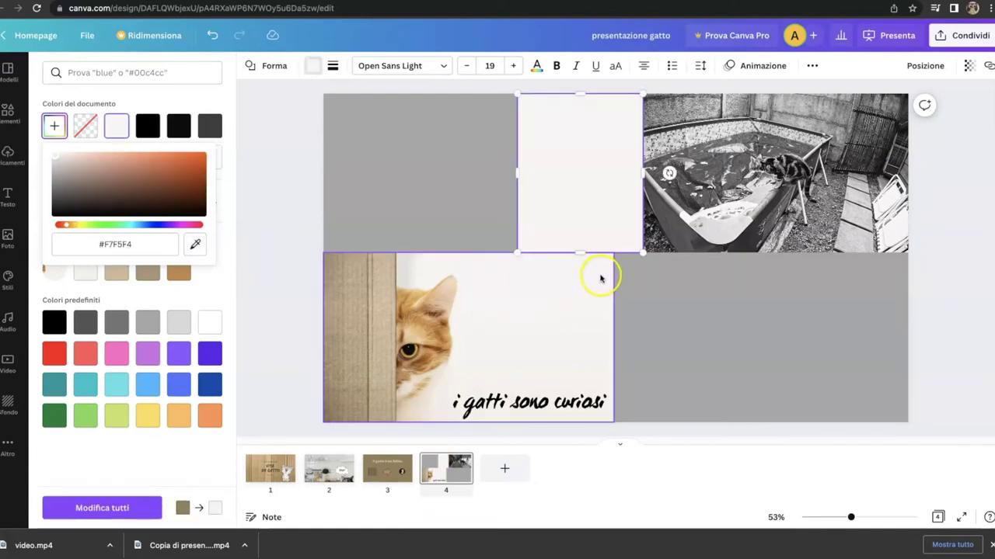
pyautogui.press('Escape')
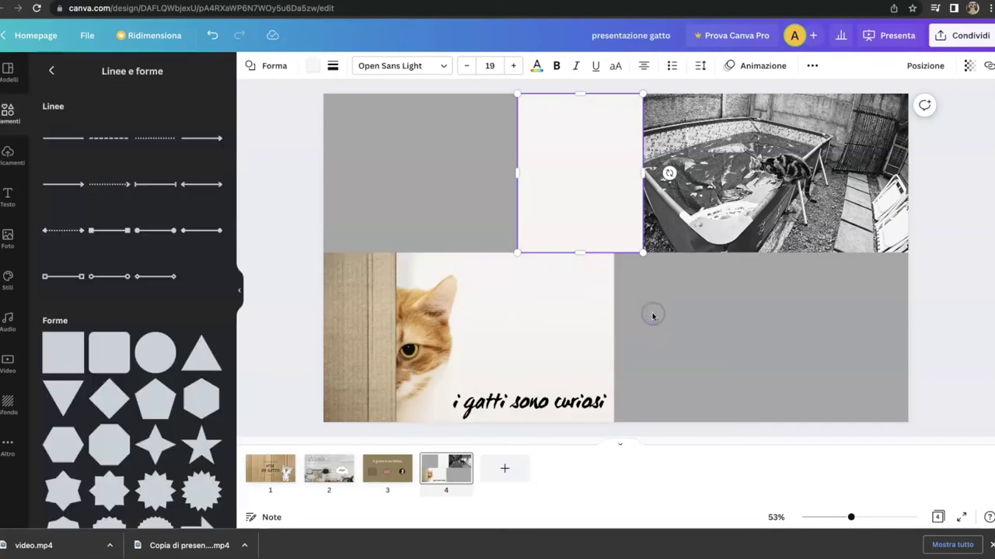
pyautogui.click(501, 305)
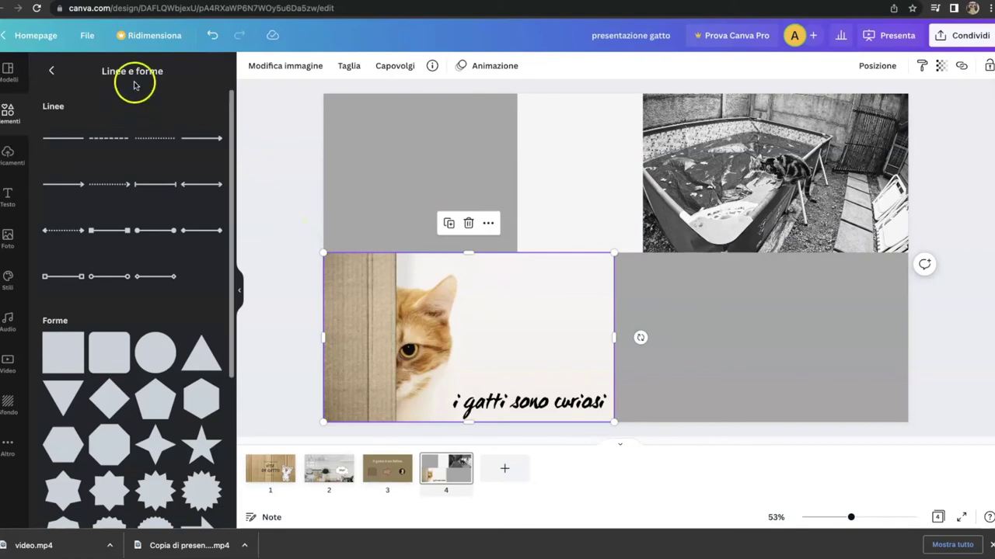
pyautogui.click(549, 153)
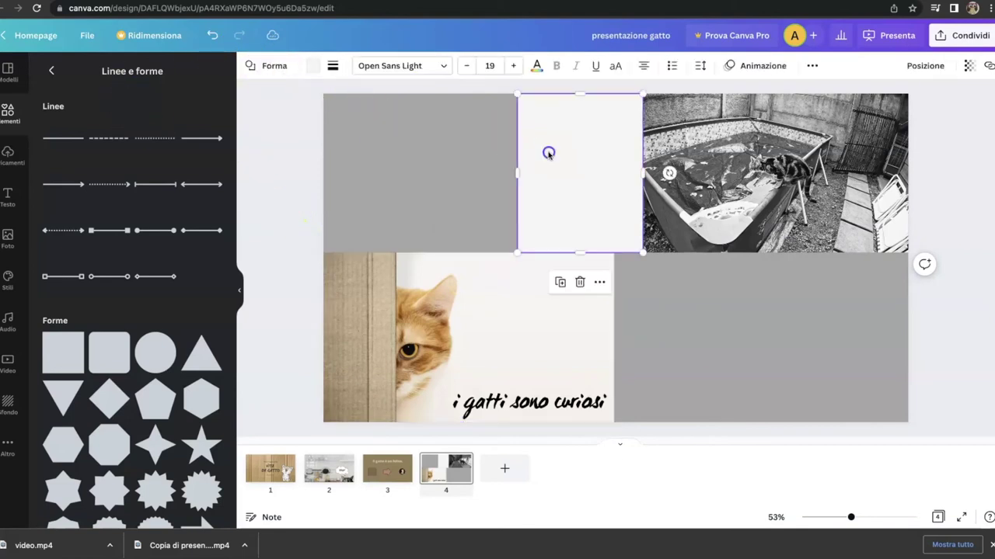
pyautogui.click(312, 66)
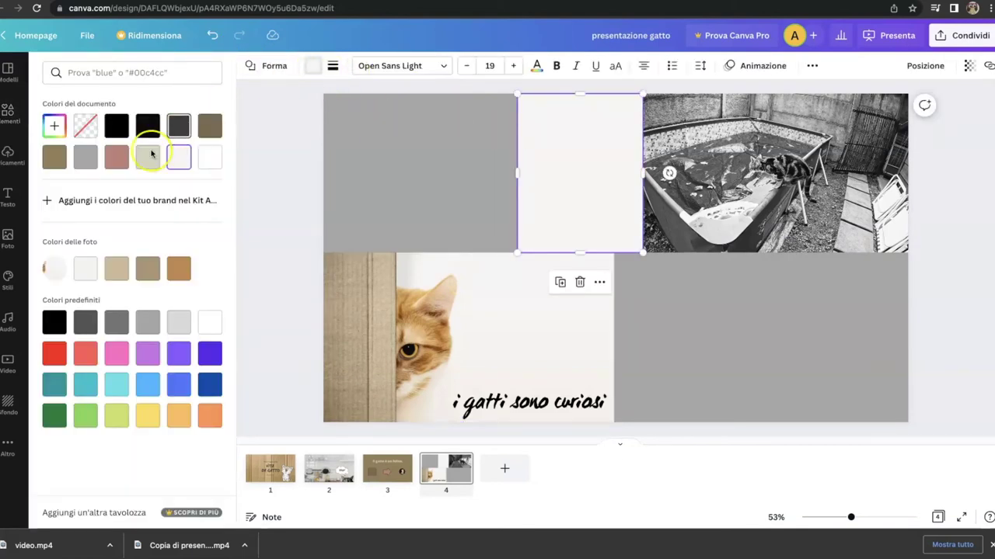
pyautogui.click(59, 132)
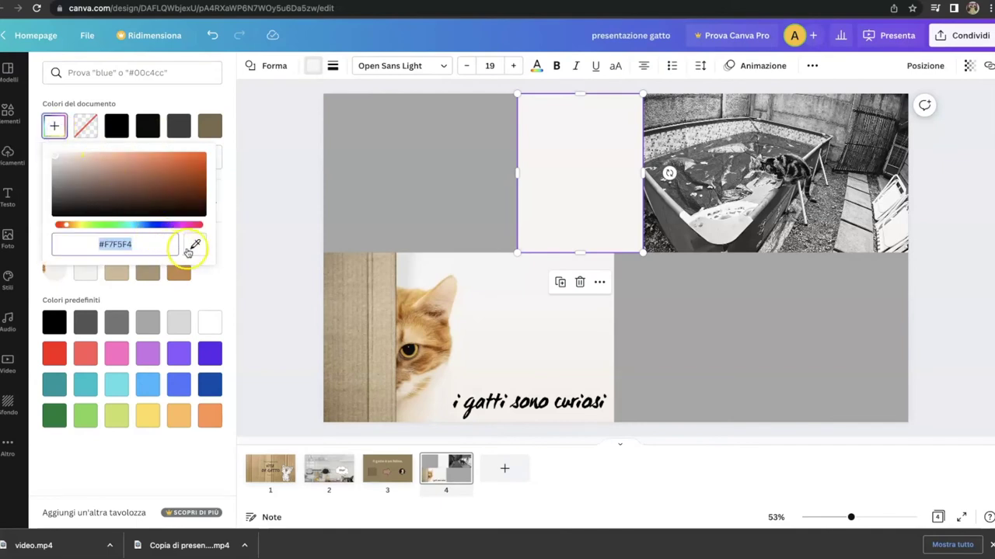
pyautogui.click(192, 245)
pyautogui.click(370, 271)
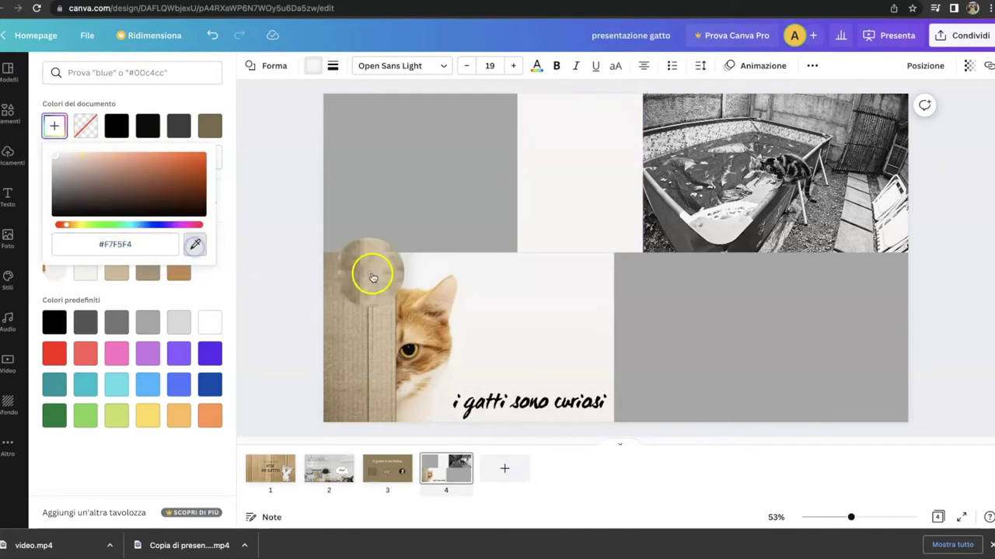
pyautogui.click(425, 274)
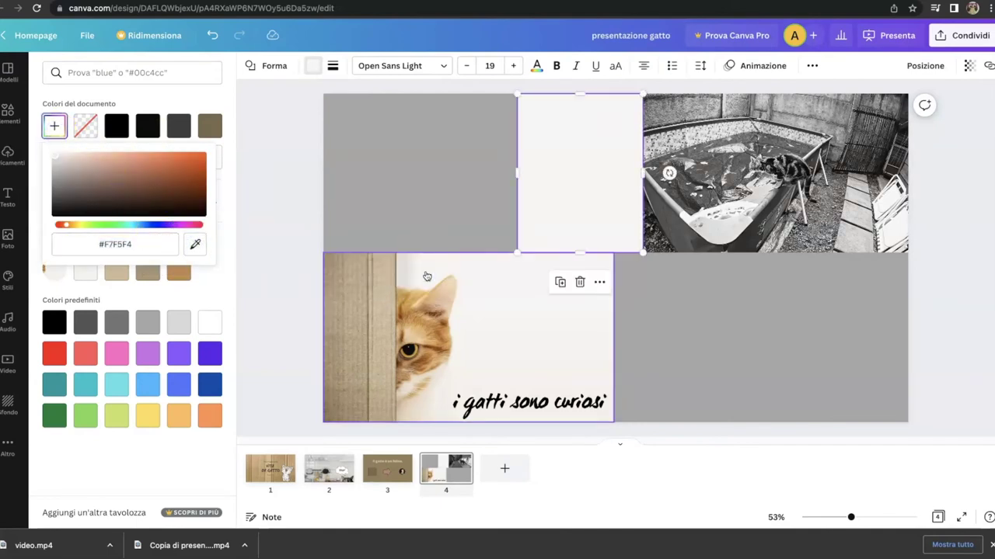
pyautogui.click(573, 199)
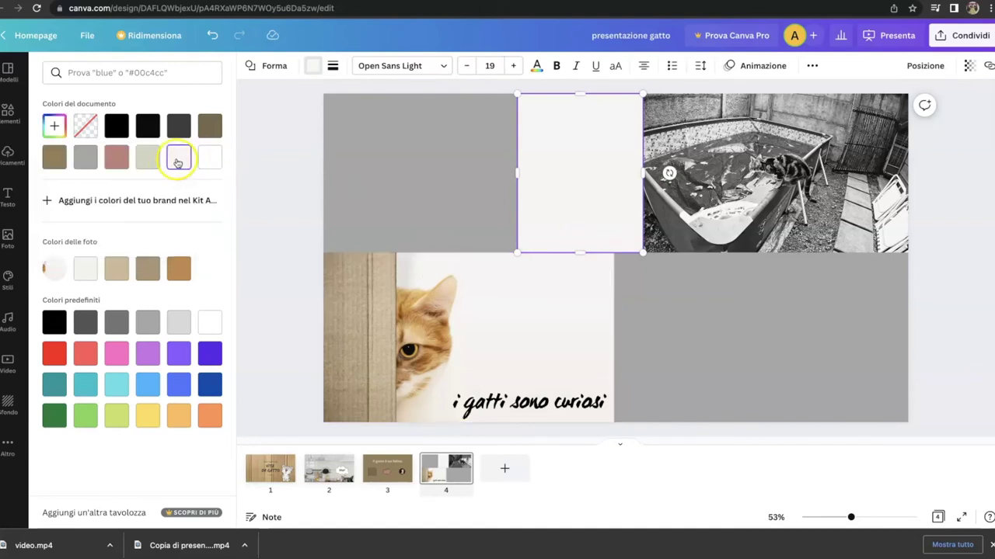
pyautogui.click(403, 175)
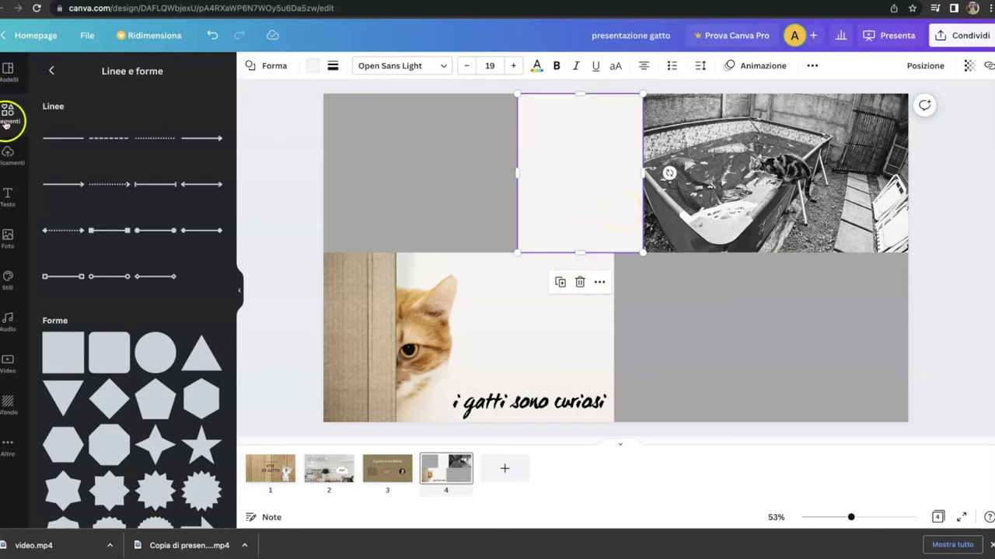
# - Add a subtitle reading "i gatti sono agili" and place it on the lower part of the off-white rectangle
pyautogui.click(7, 194)
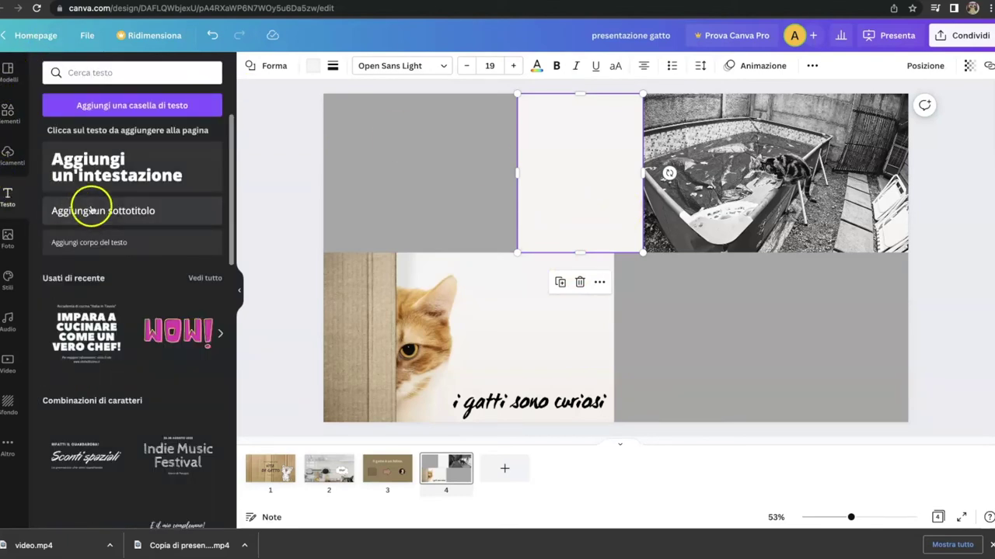
pyautogui.click(103, 215)
pyautogui.write('i gatti sono agili')
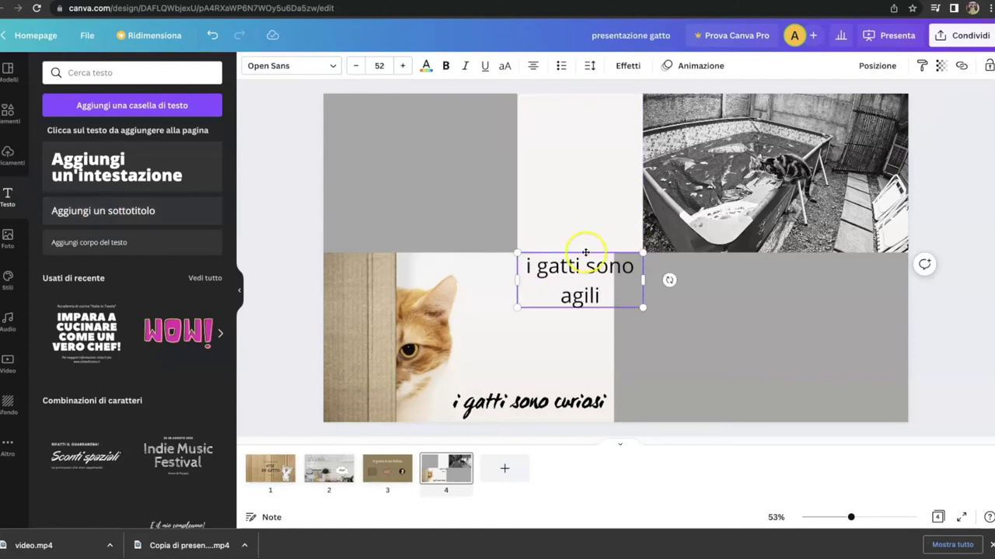
pyautogui.moveTo(585, 253); pyautogui.dragTo(585, 191)
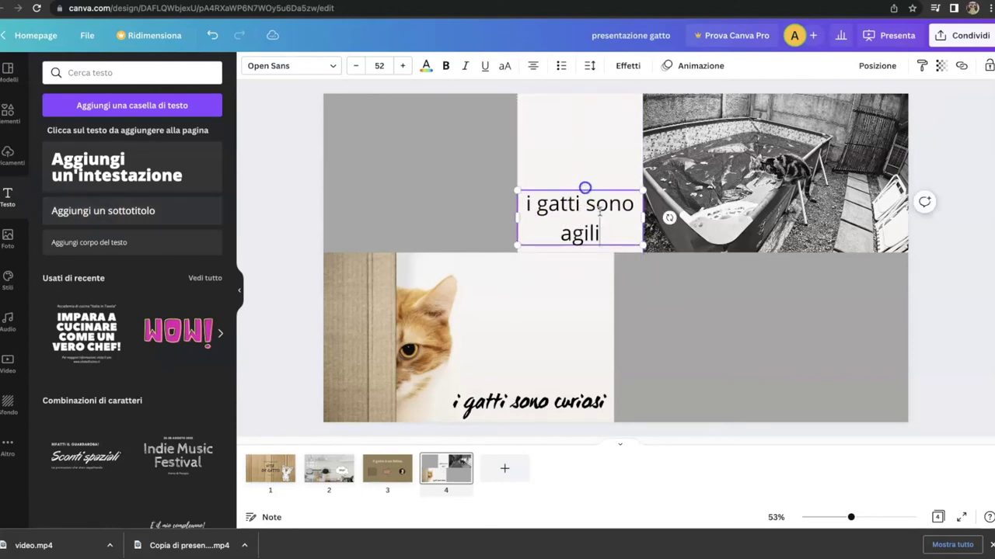
# - Set the "i gatti sono agili" subtitle's font to WC Mano Negra Bold and move it up to the rectangle's mid-height
pyautogui.doubleClick(583, 227)
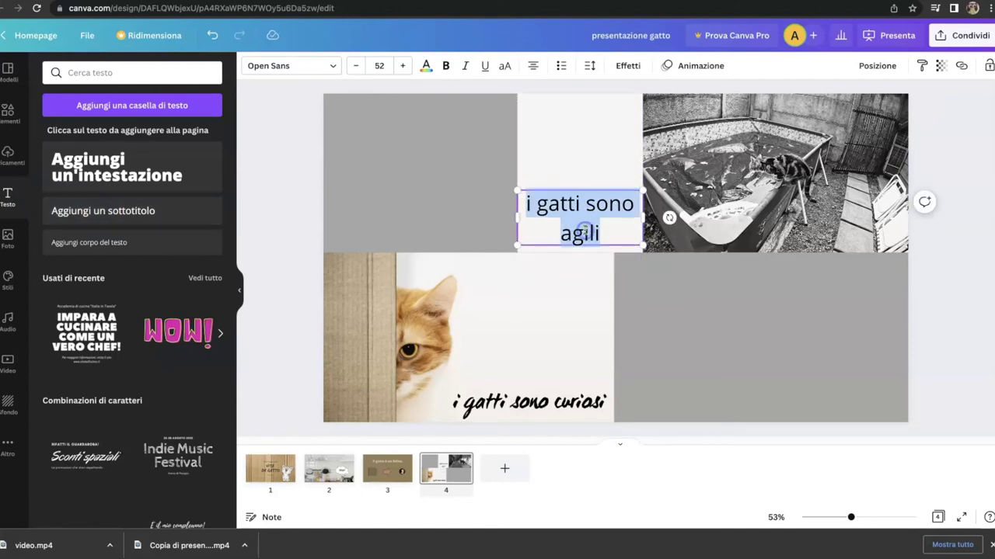
pyautogui.click(334, 67)
pyautogui.click(95, 177)
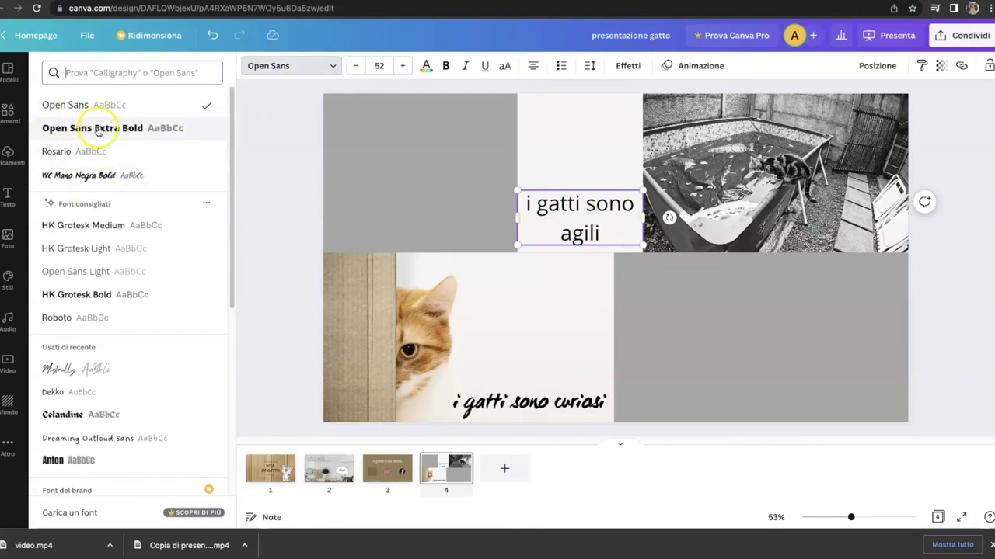
pyautogui.click(67, 175)
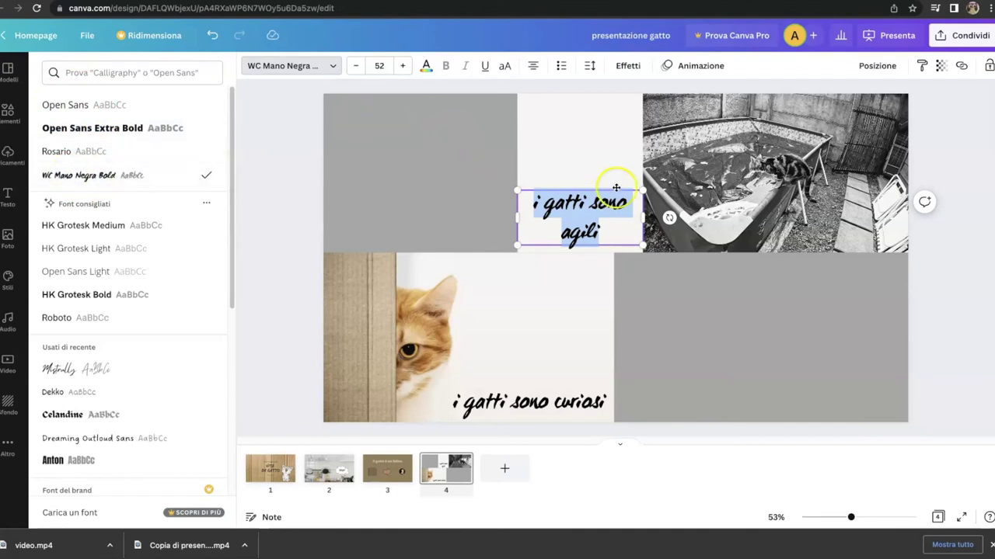
pyautogui.moveTo(585, 188); pyautogui.dragTo(581, 143)
# - Bring the cat video forward so it covers the rectangle's overlapping edge
pyautogui.click(670, 134)
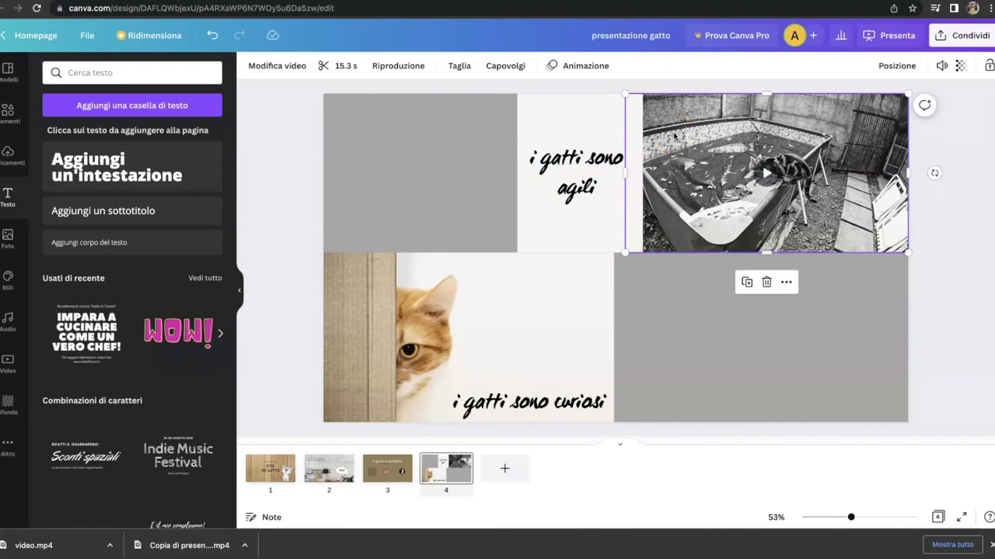
pyautogui.click(895, 65)
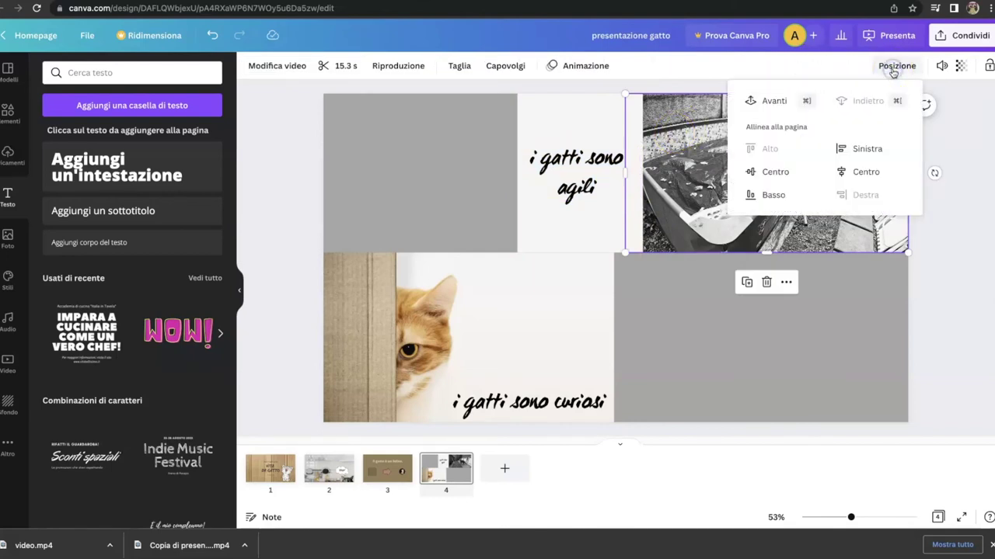
pyautogui.click(772, 100)
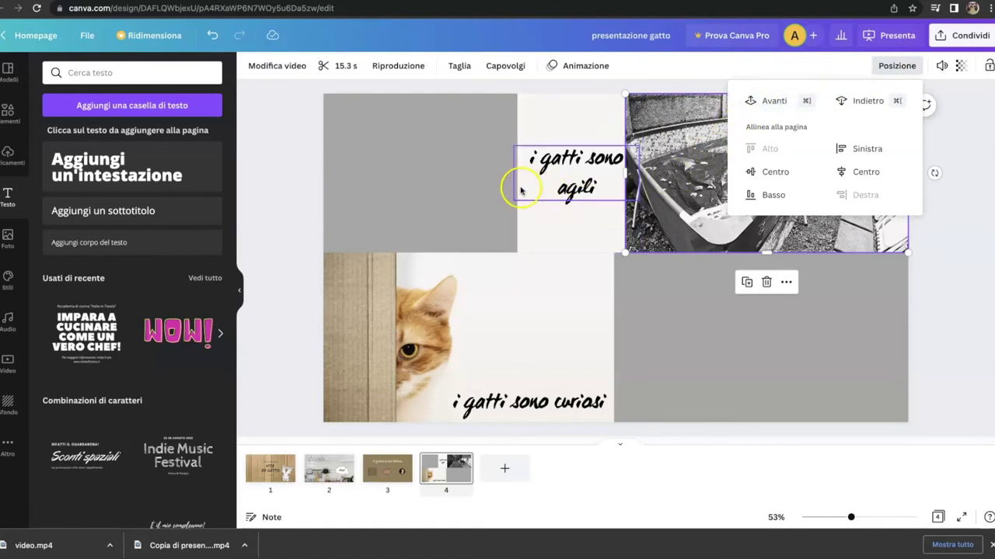
# - Widen the off-white rectangle to the left and recentre the "i gatti sono agili" subtitle on its visible area
pyautogui.click(535, 223)
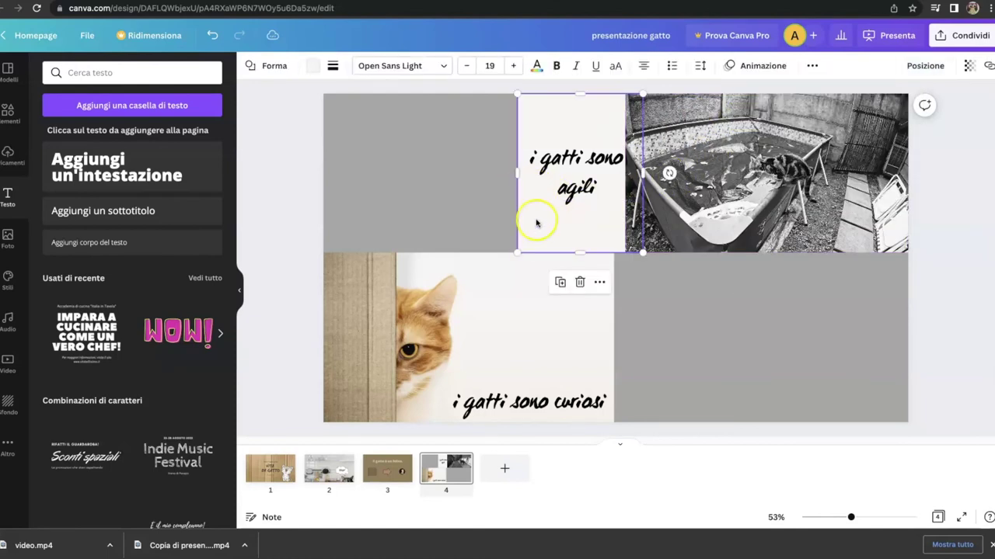
pyautogui.moveTo(518, 175); pyautogui.dragTo(495, 174)
pyautogui.moveTo(573, 169); pyautogui.dragTo(568, 160)
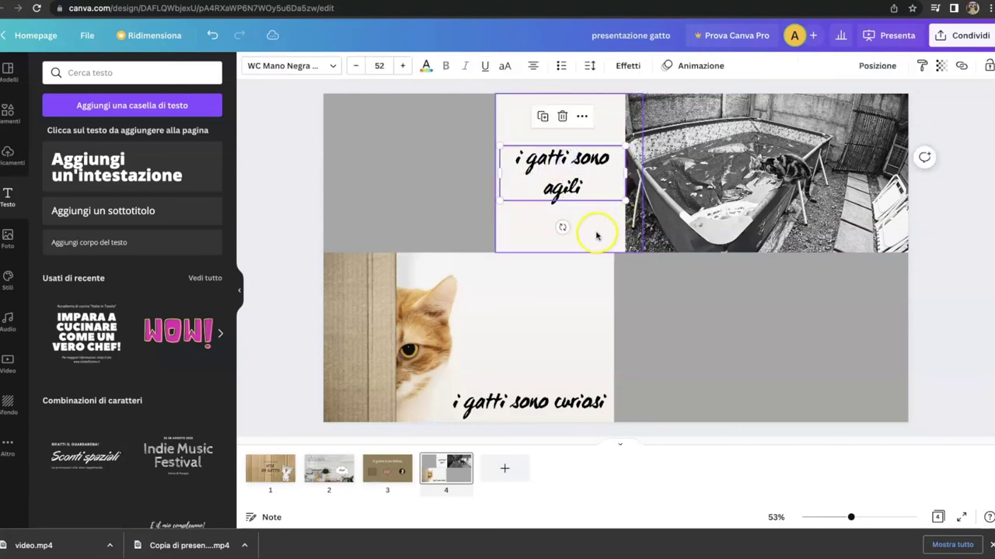
pyautogui.click(688, 290)
# - Play page 4 as a full-screen presentation of type Standard
pyautogui.click(720, 334)
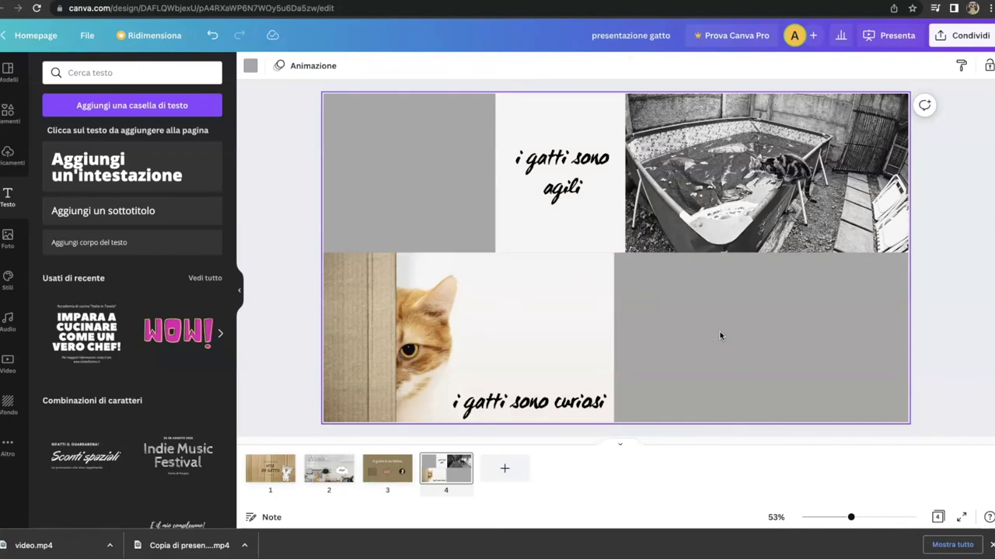
pyautogui.click(682, 308)
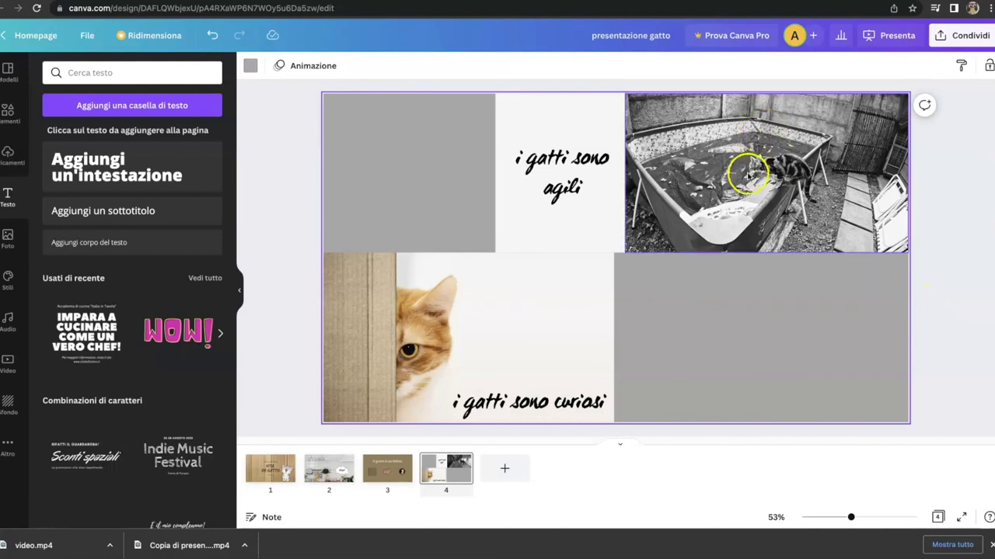
pyautogui.click(896, 36)
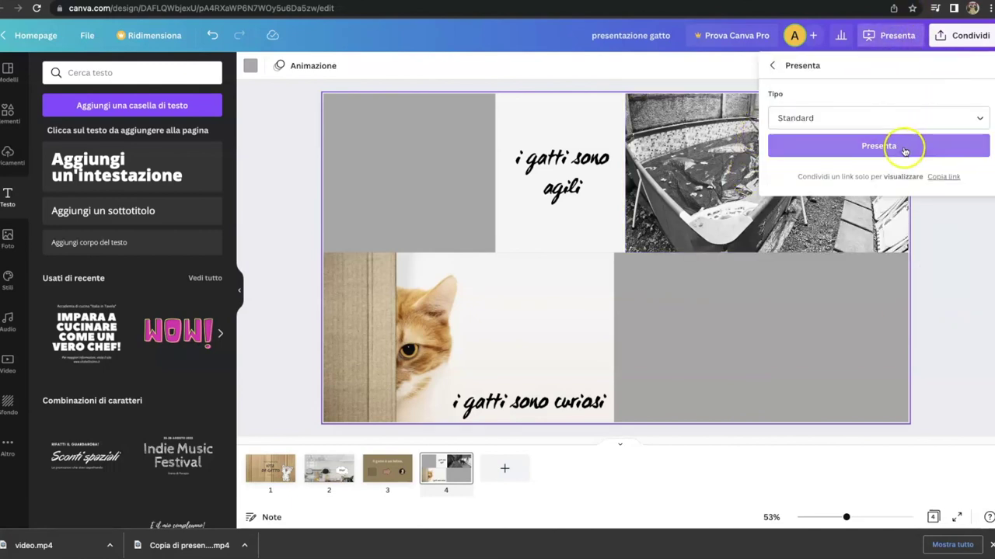
pyautogui.click(906, 147)
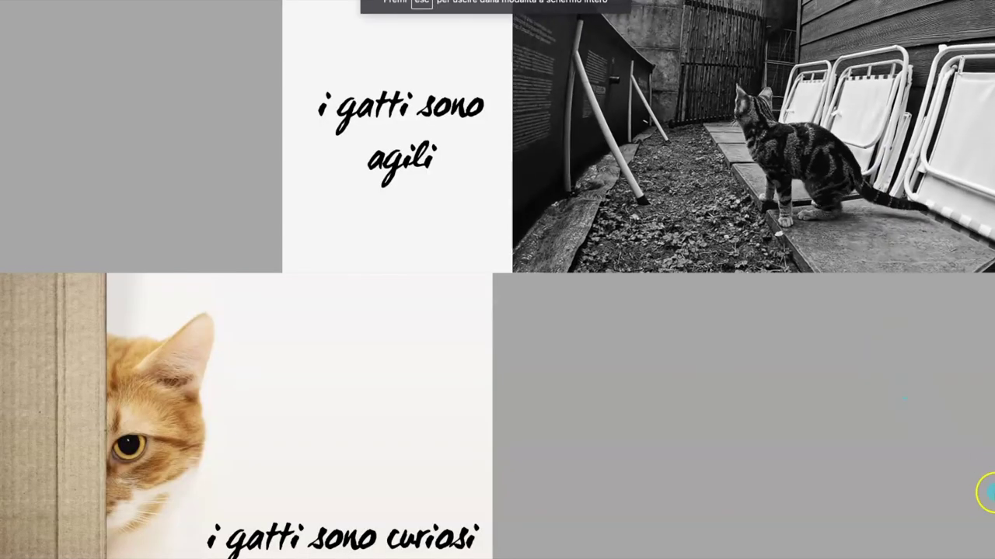